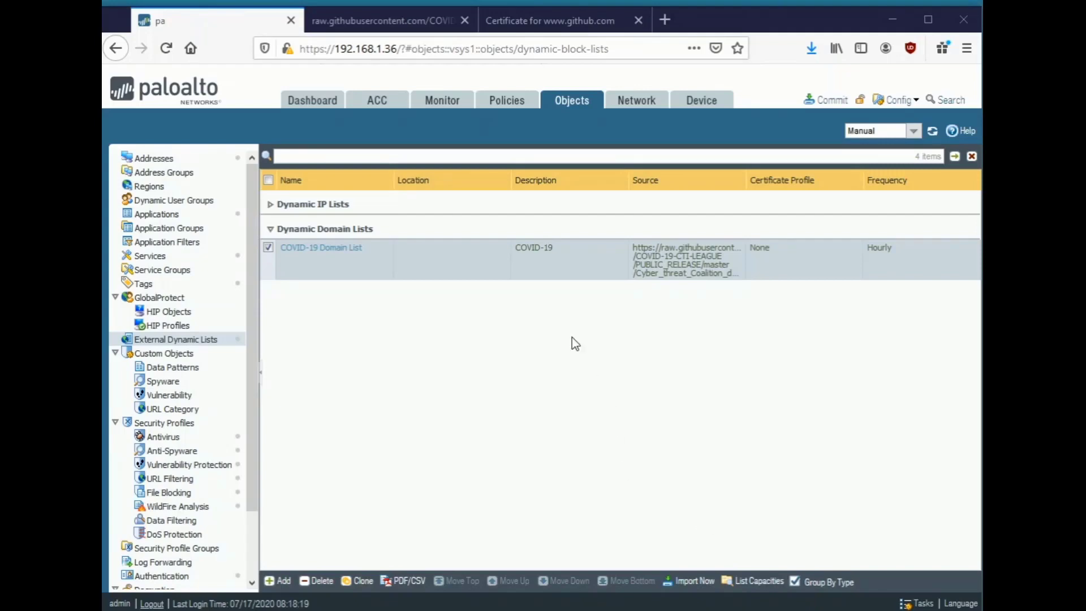
- Open the COVID-19 Domain List's List Entries And Exceptions and select the jh89jdfhx.appspot.com entry
click(321, 250)
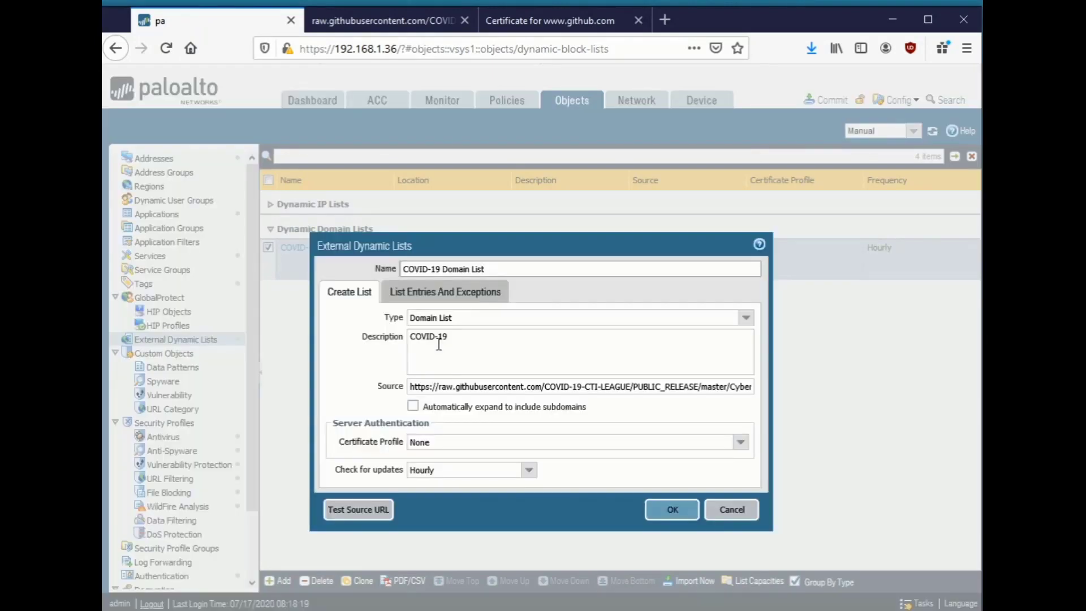
click(453, 295)
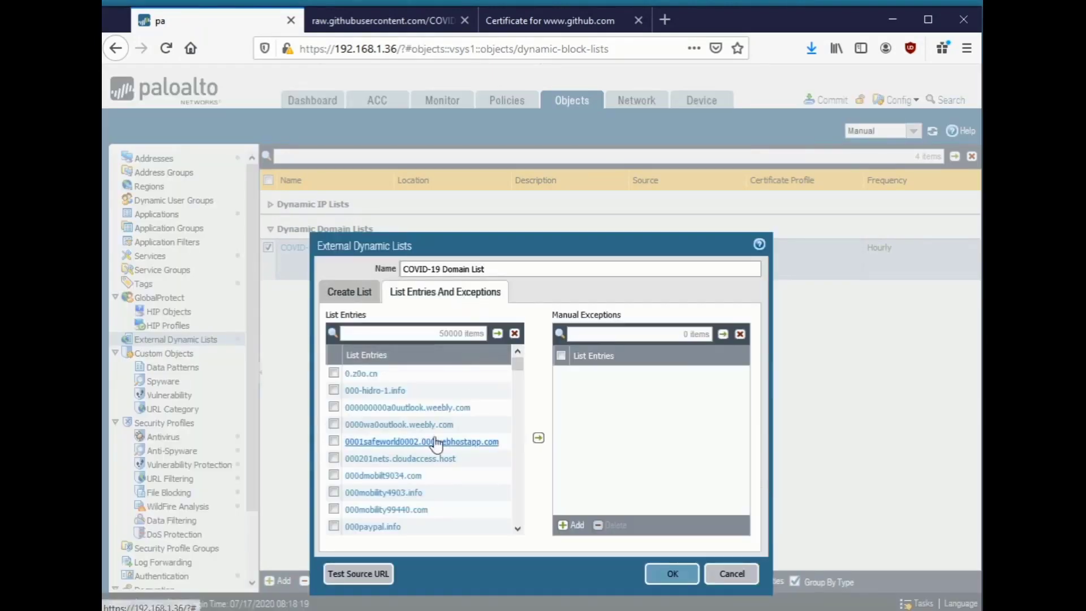
scroll(508, 385, down, 2)
drag(517, 366, 517, 440)
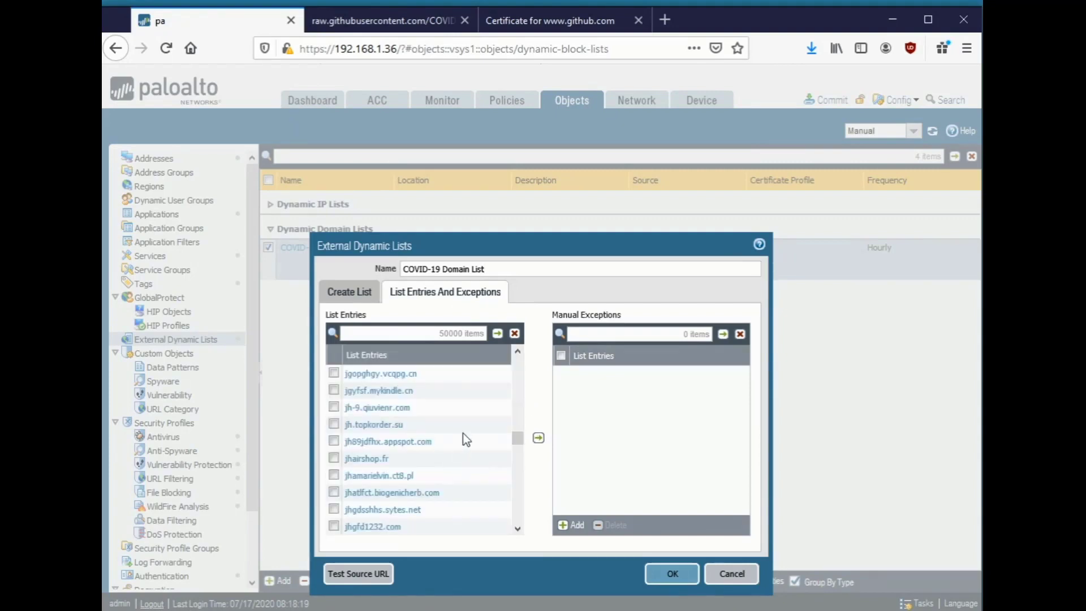
click(444, 444)
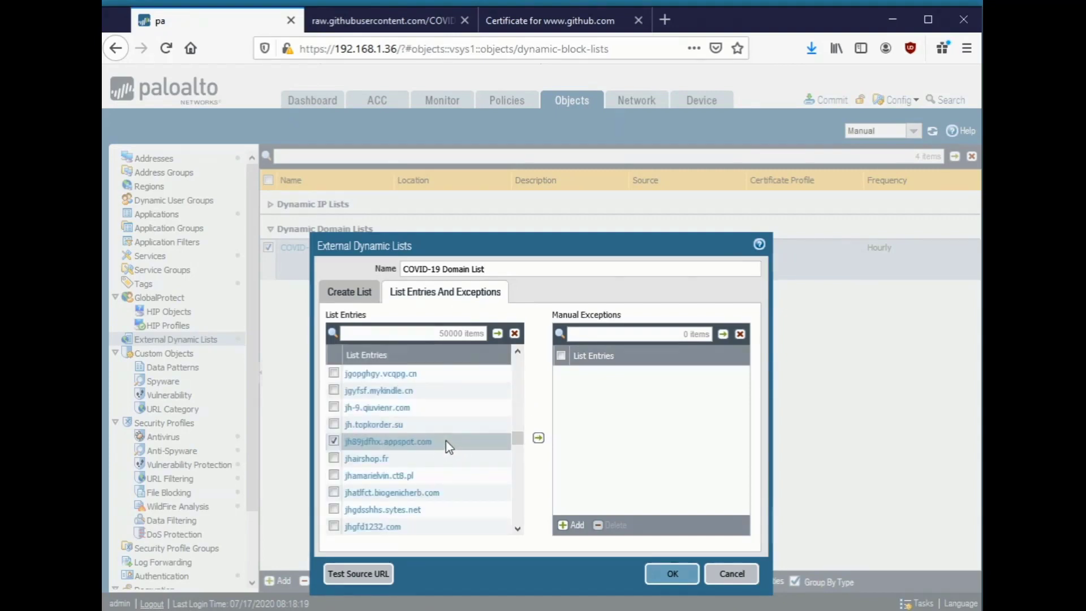
- Scroll down through the list's 50000 domain entries
scroll(447, 444, down, 10)
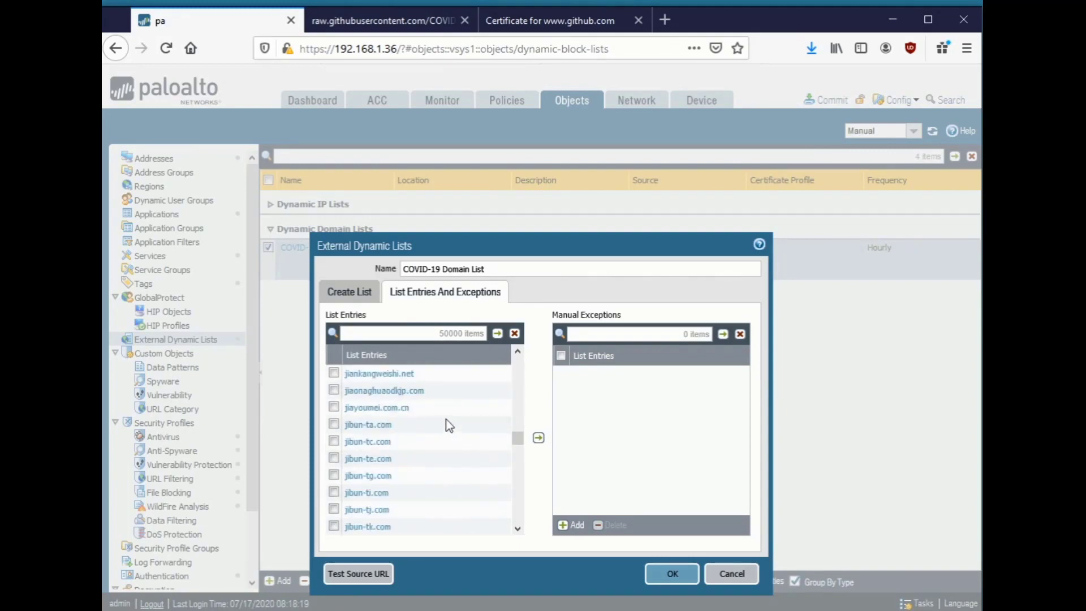
scroll(447, 435, down, 10)
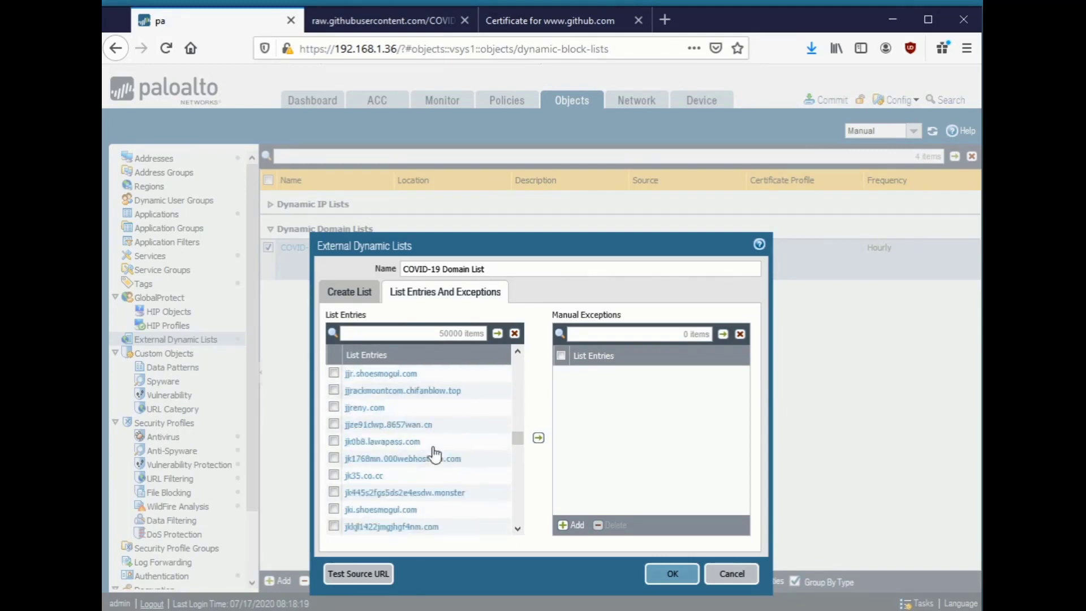
scroll(434, 447, down, 10)
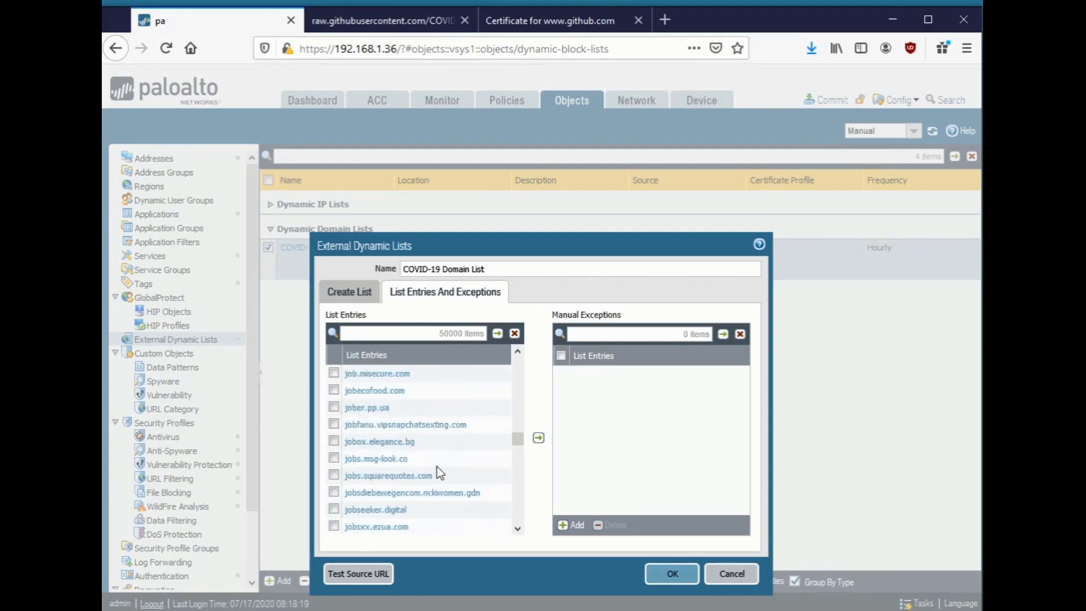
scroll(440, 470, down, 10)
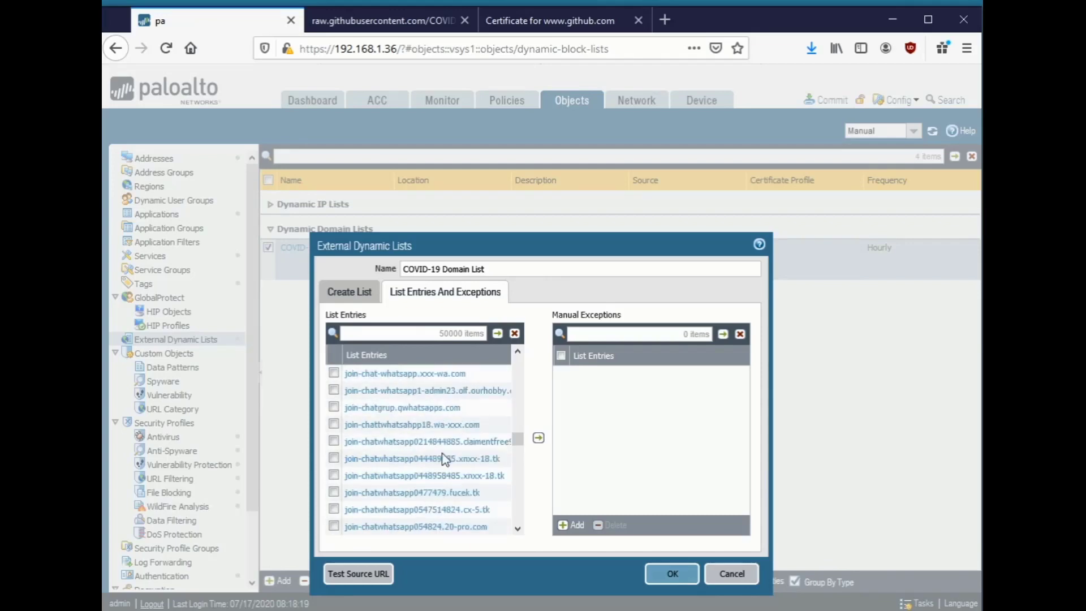
scroll(446, 459, down, 10)
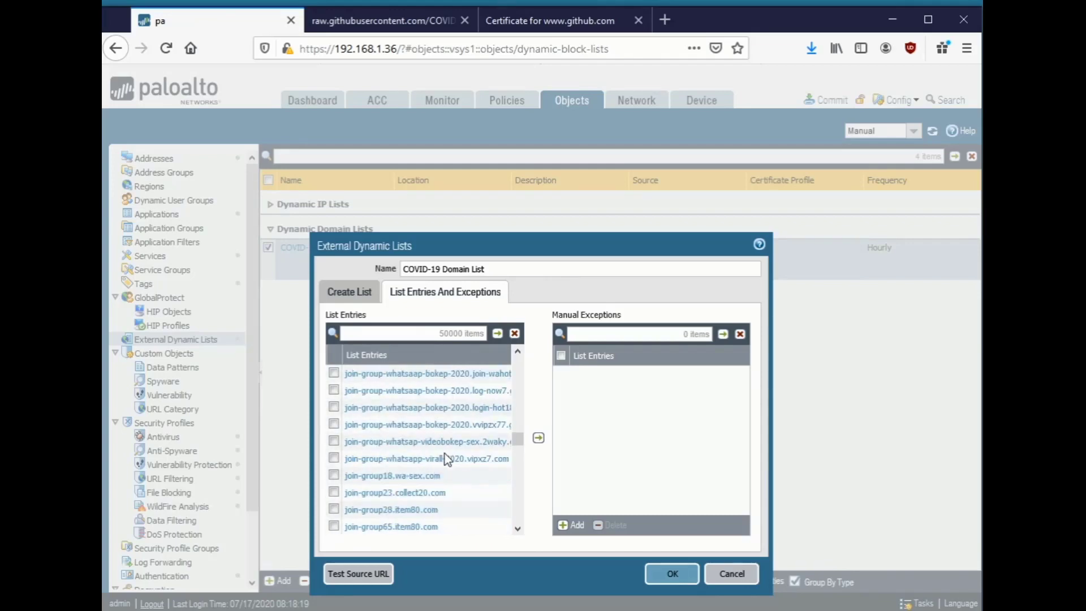
scroll(444, 458, down, 3)
scroll(444, 459, down, 3)
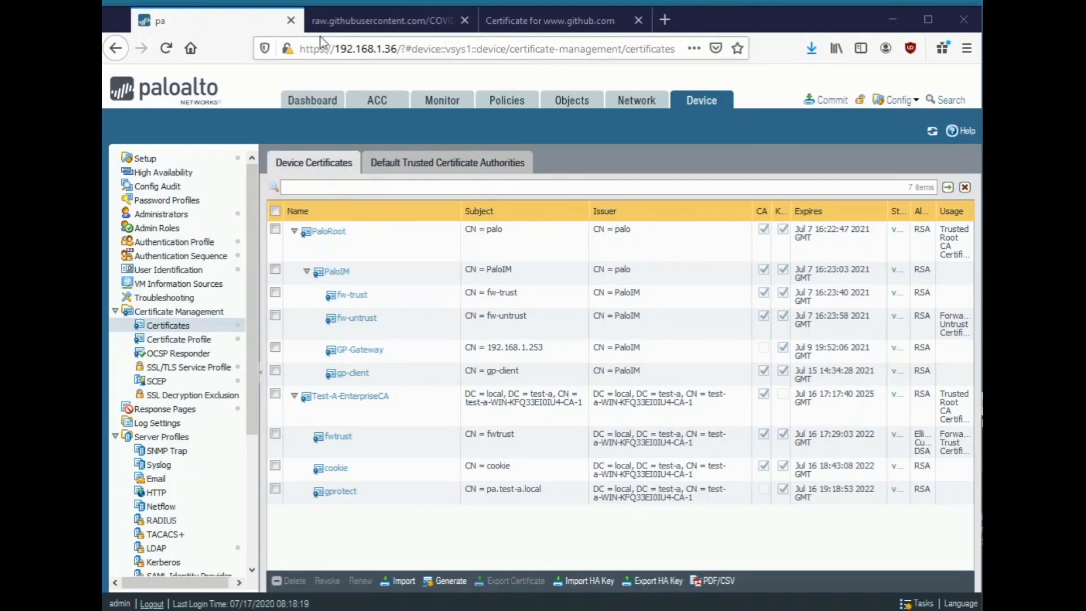
- On the raw.githubusercontent.com tab, bring up the Page Info security window showing DigiCert Inc verification
click(346, 27)
click(269, 49)
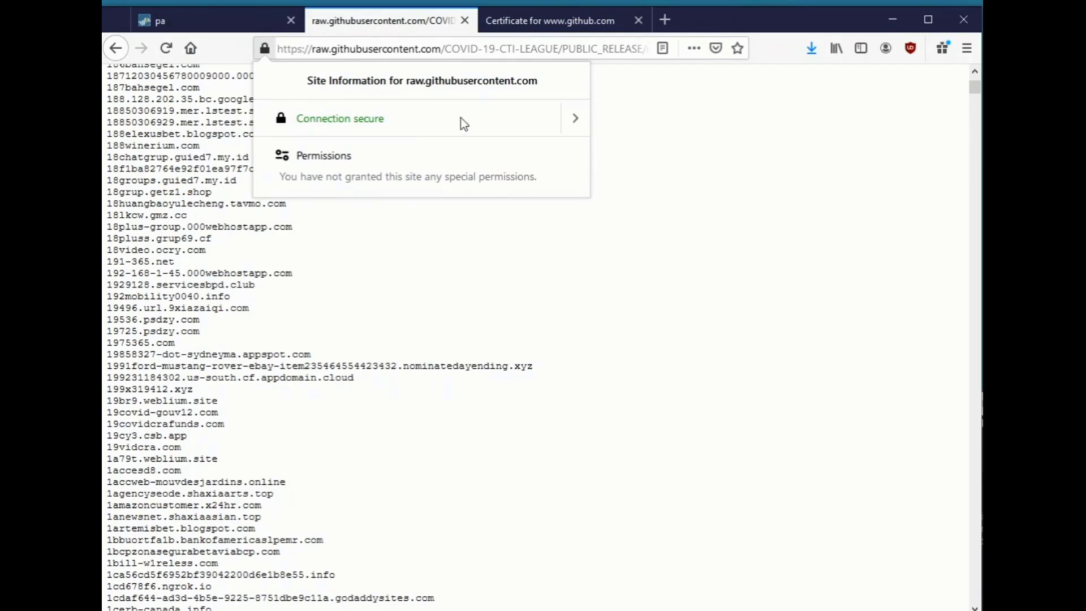
click(577, 119)
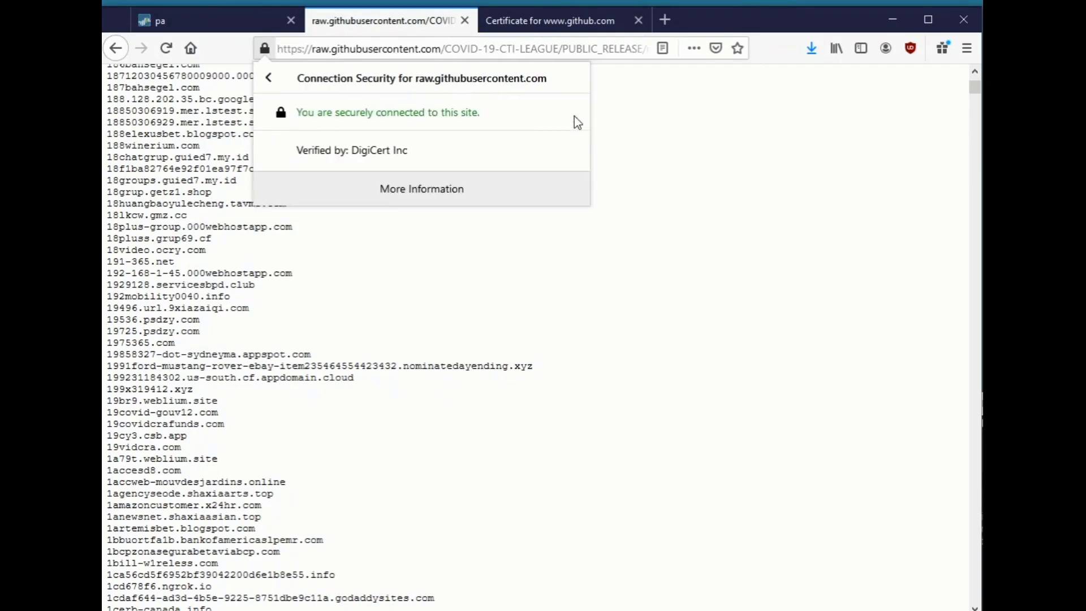
click(424, 192)
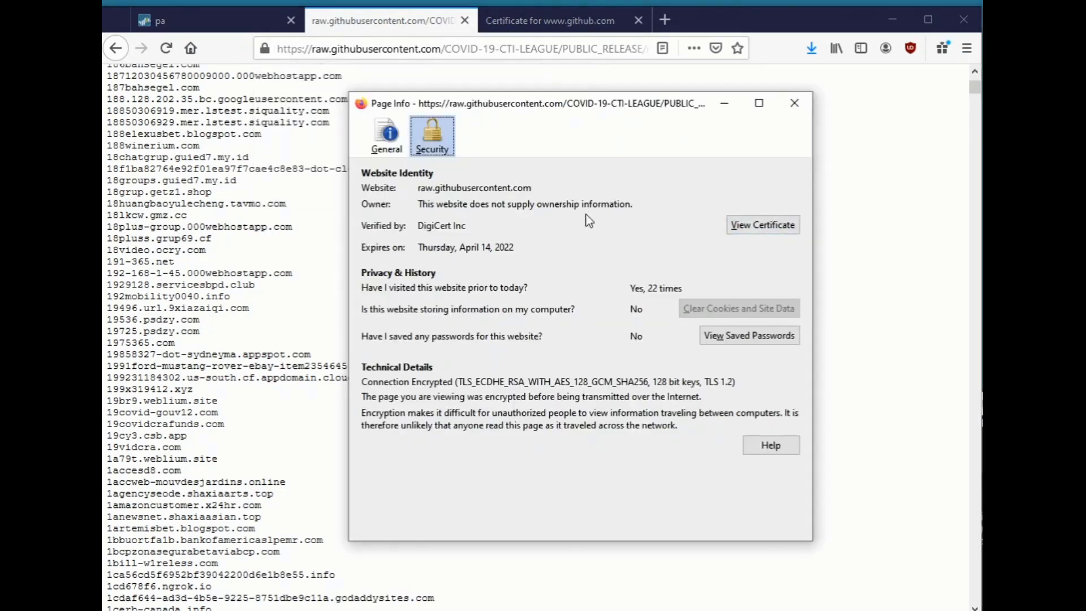
click(756, 226)
click(261, 171)
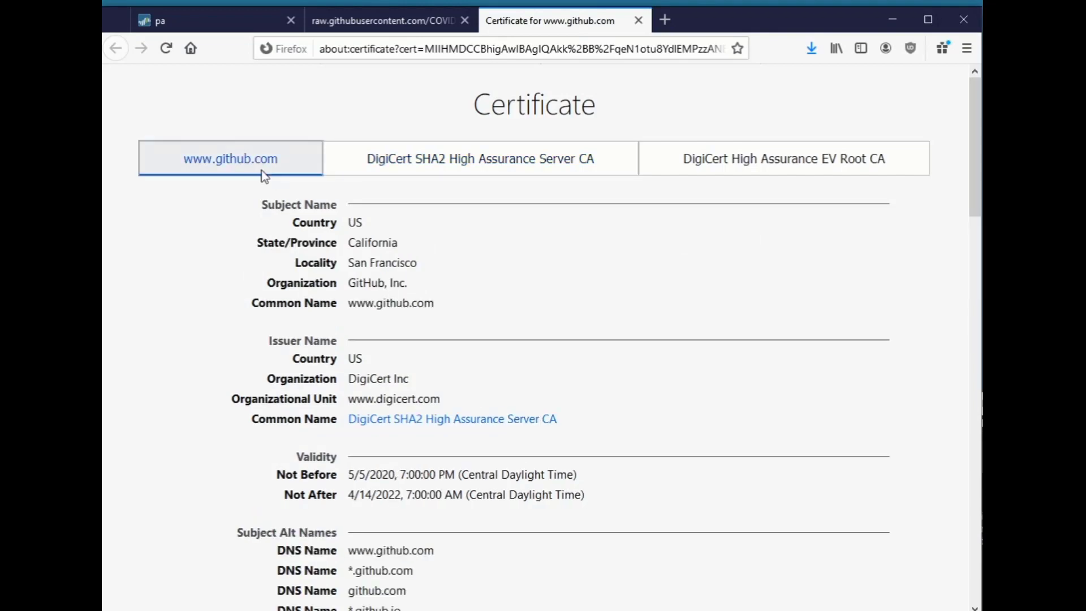
click(434, 173)
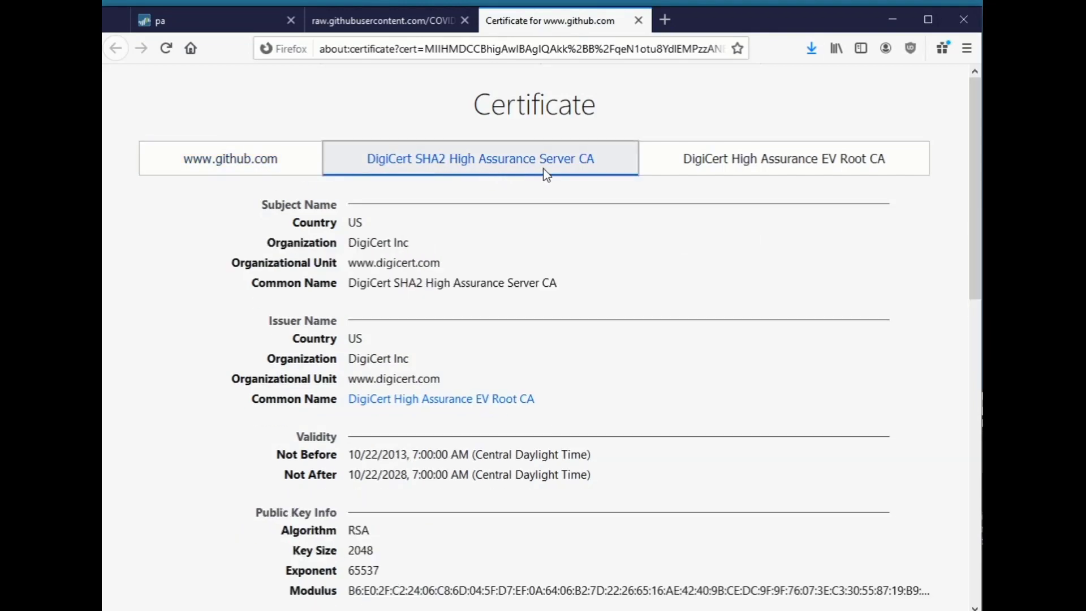
click(747, 171)
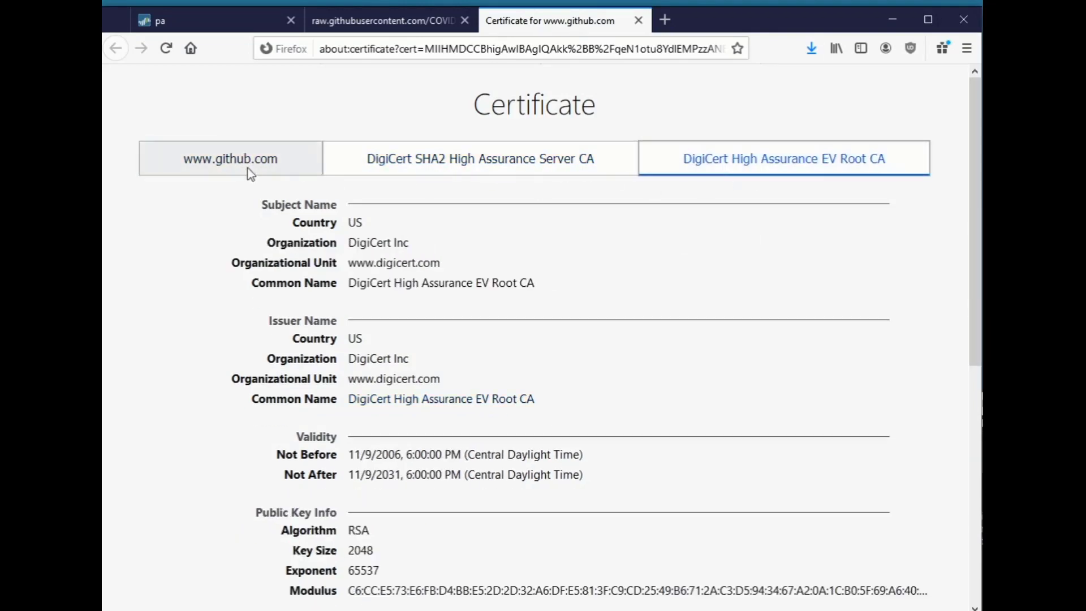
click(246, 168)
scroll(614, 354, down, 6)
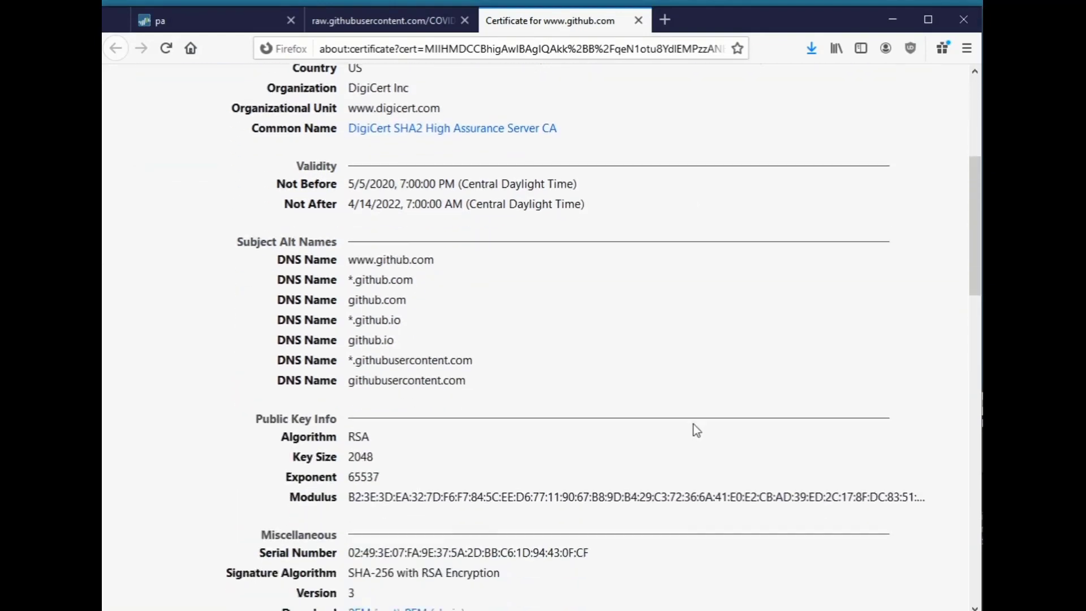
scroll(526, 417, down, 5)
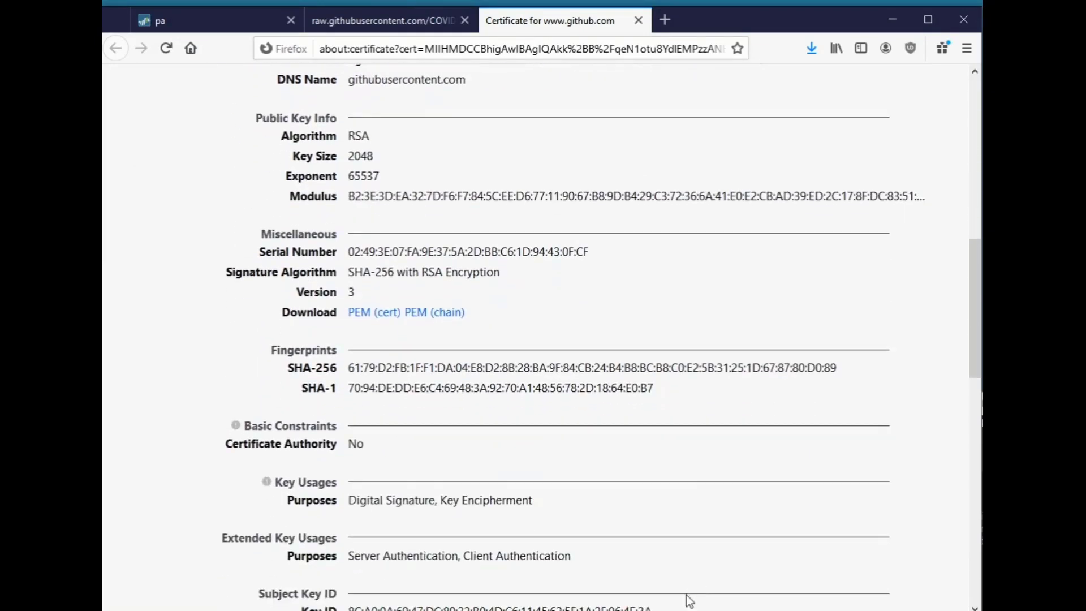
scroll(596, 348, up, 15)
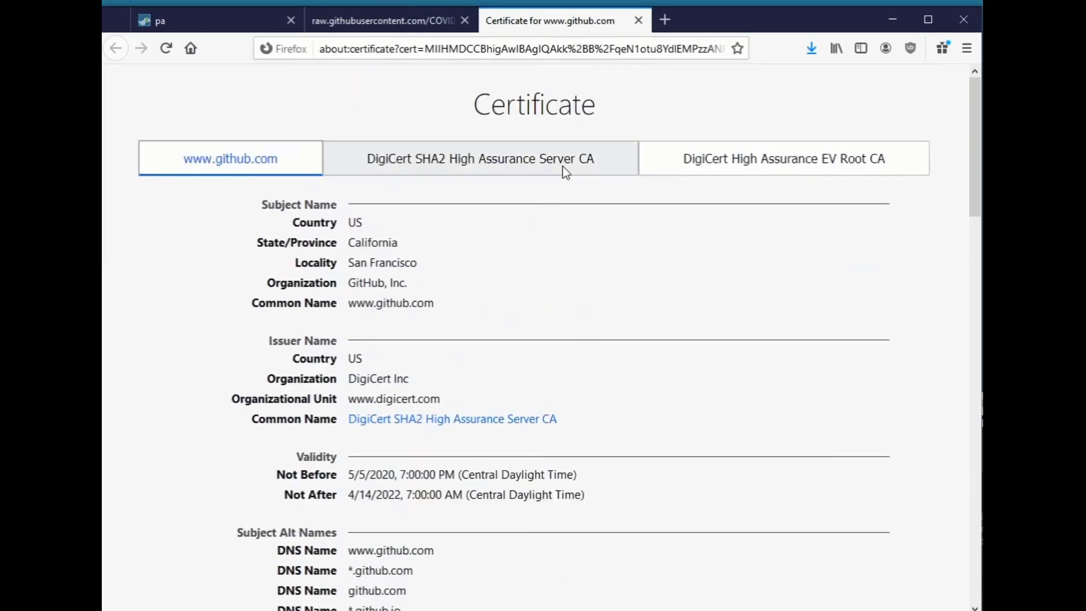
click(599, 161)
click(740, 162)
click(628, 161)
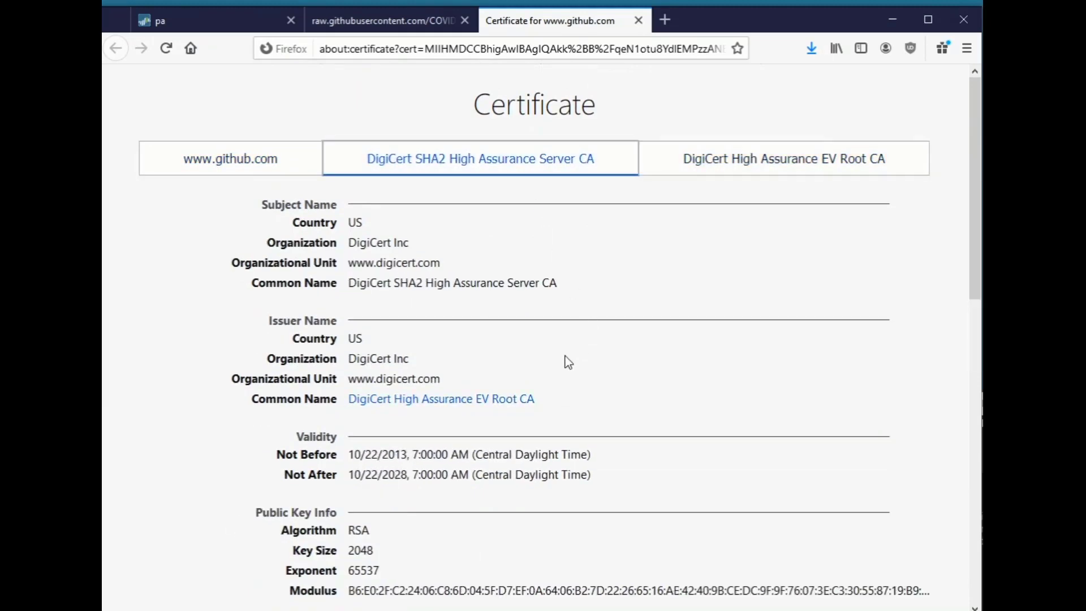
scroll(500, 383, down, 5)
- Save the DigiCert SHA2 intermediate's PEM certificate as DIGI-IM.pem in Downloads
right_click(376, 475)
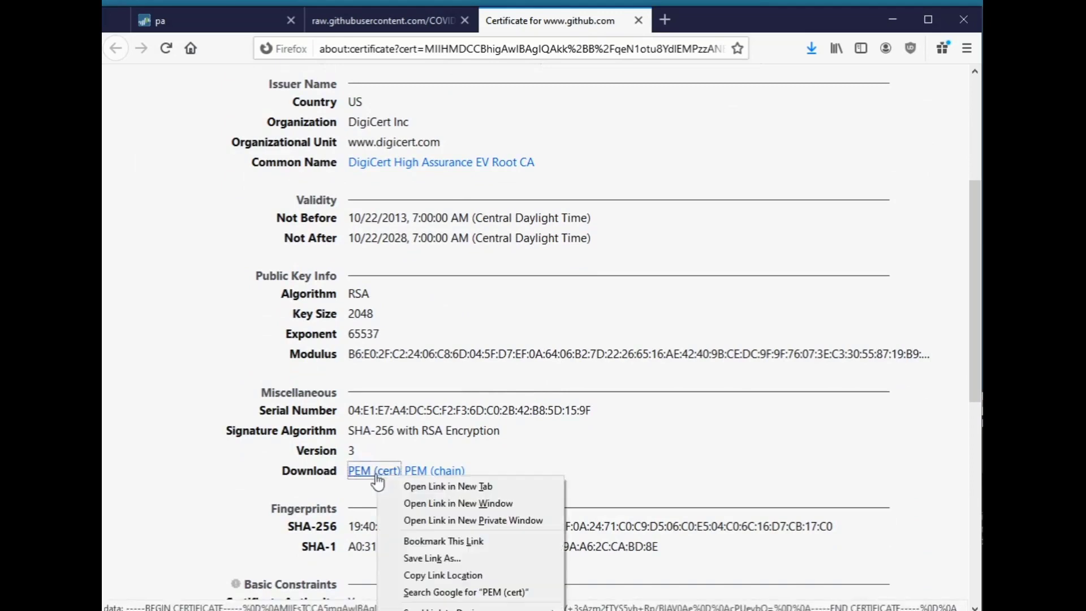
click(438, 559)
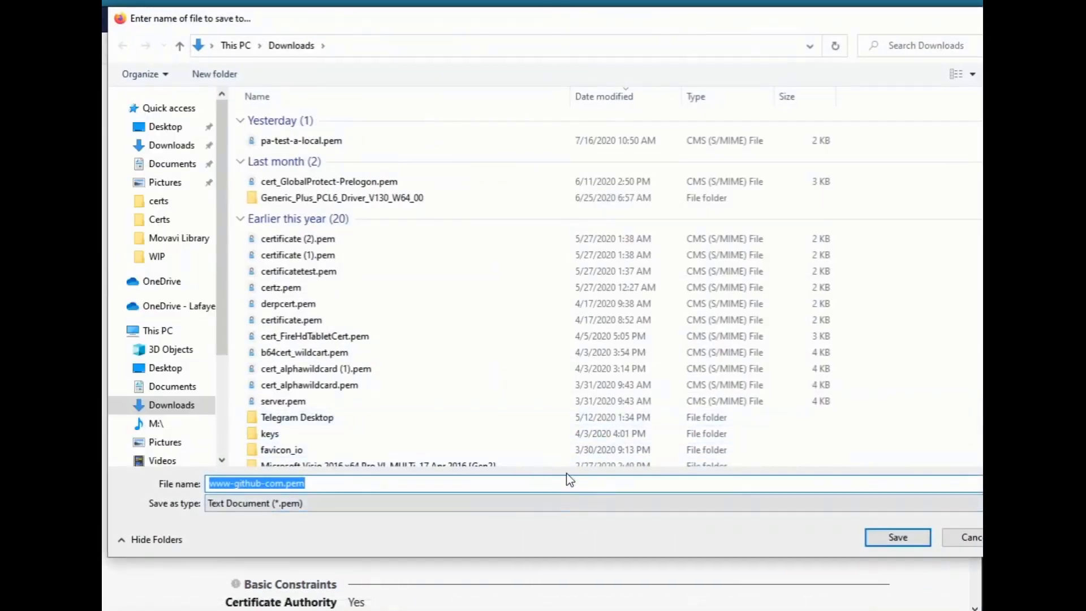
text(DIG)
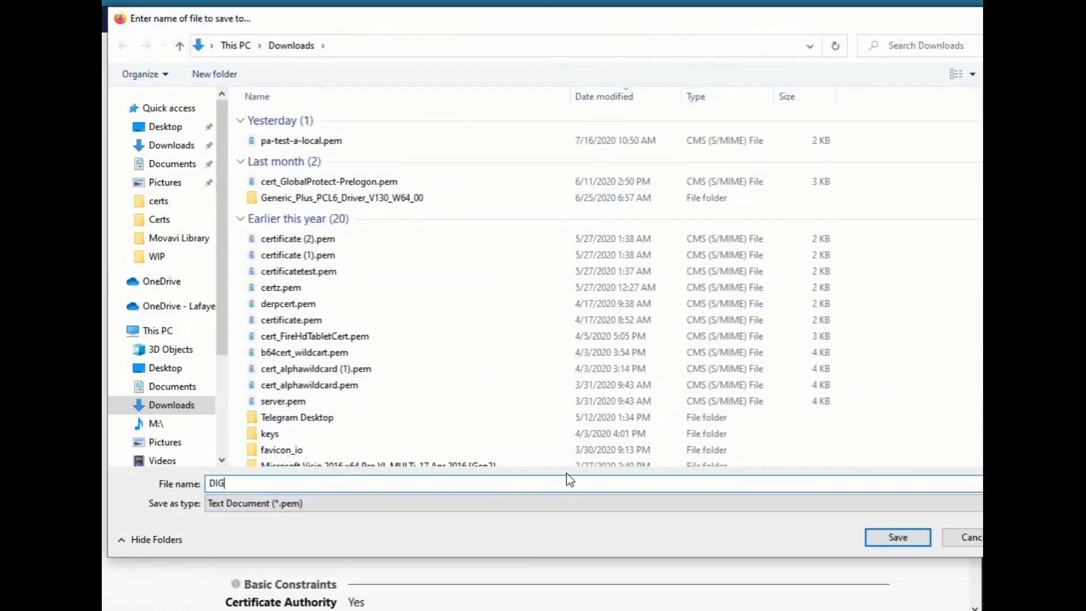
text(I-ROOT)
key(Return)
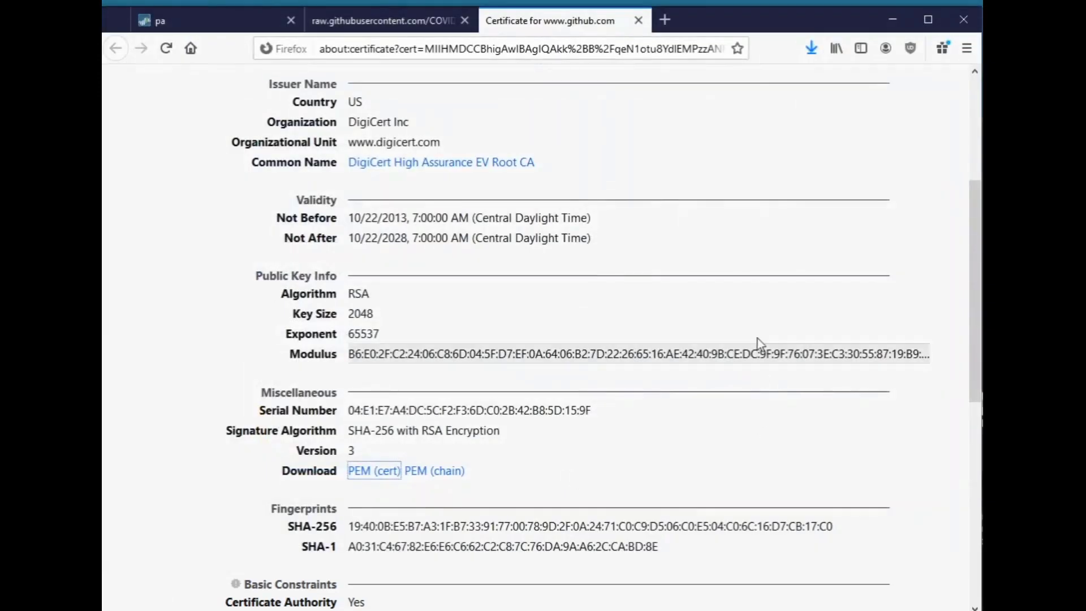
- Start saving the DigiCert High Assurance EV Root CA's PEM certificate, naming it DIGI-ROOT
scroll(584, 170, up, 4)
click(709, 153)
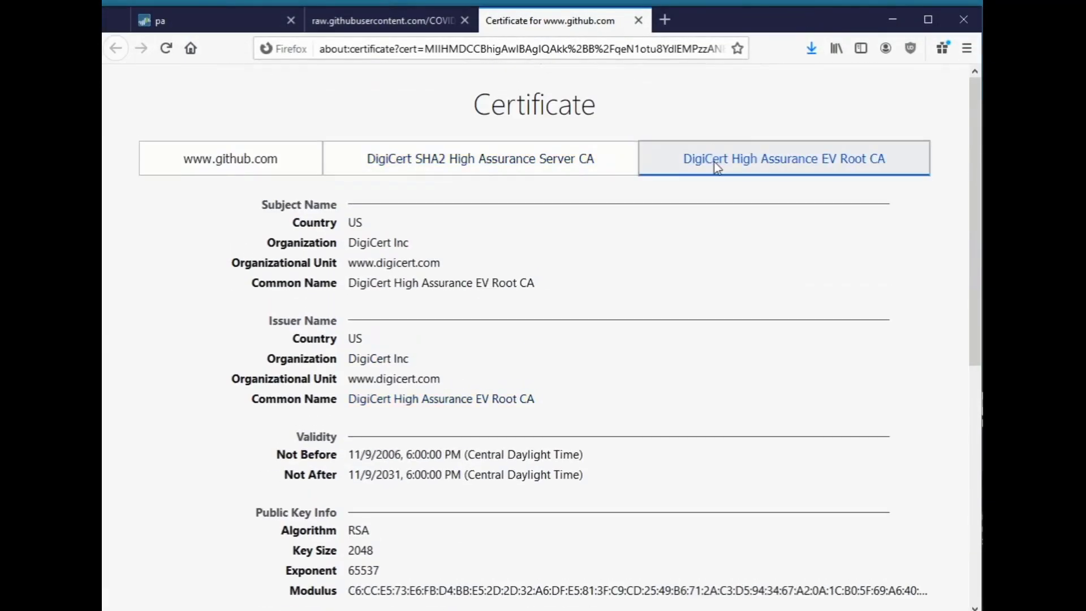
scroll(546, 304, down, 6)
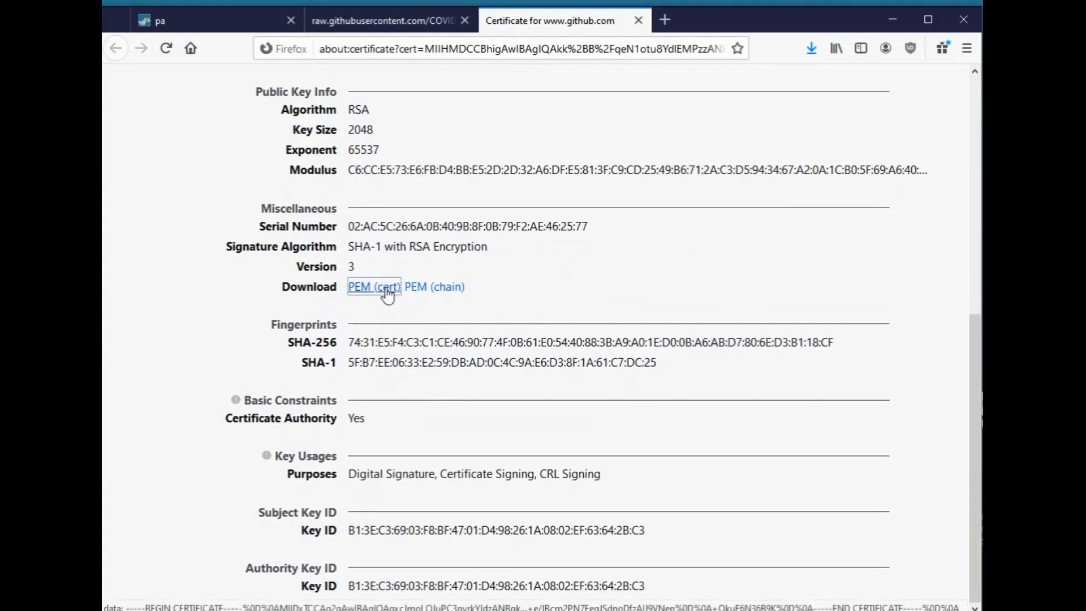
right_click(388, 289)
click(447, 372)
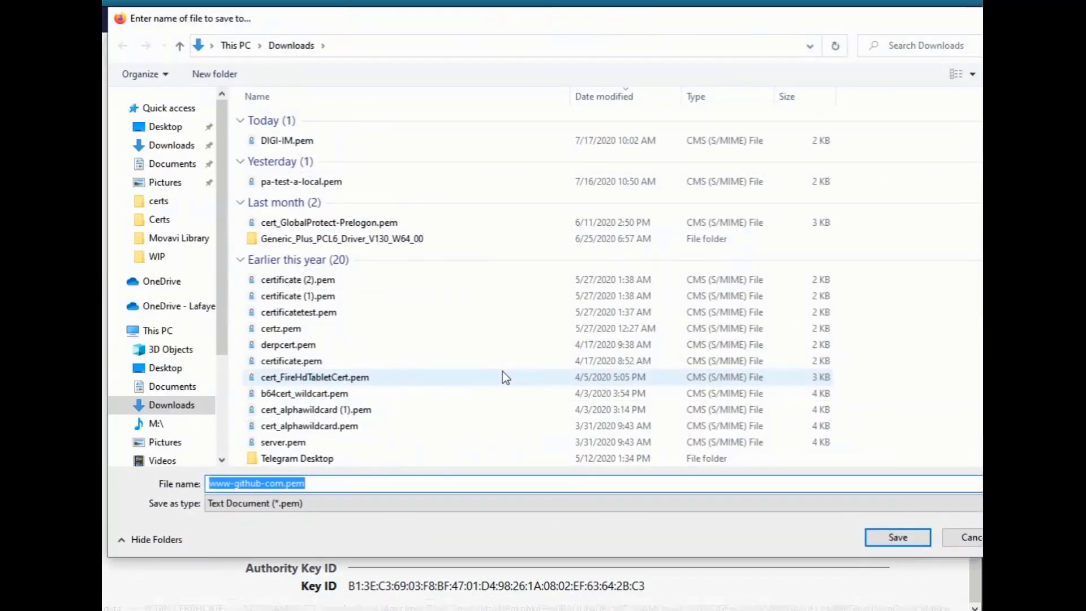
text(DIGI-ROOT)
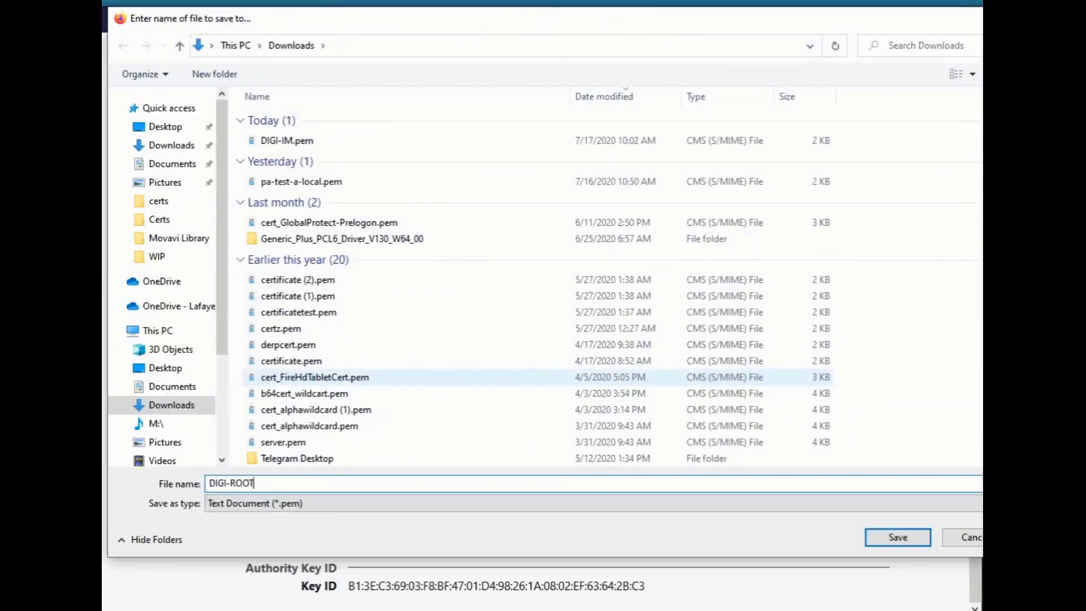
- Finish saving DIGI-ROOT.pem and import it into PAN-OS as certificate DIGI-ROOT
key(Return)
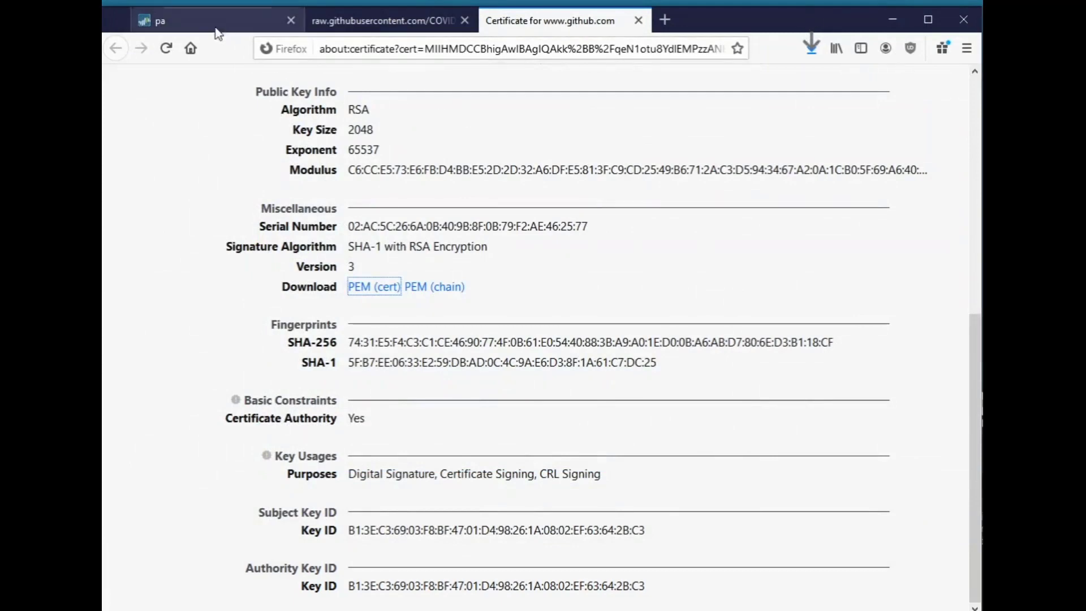
click(210, 25)
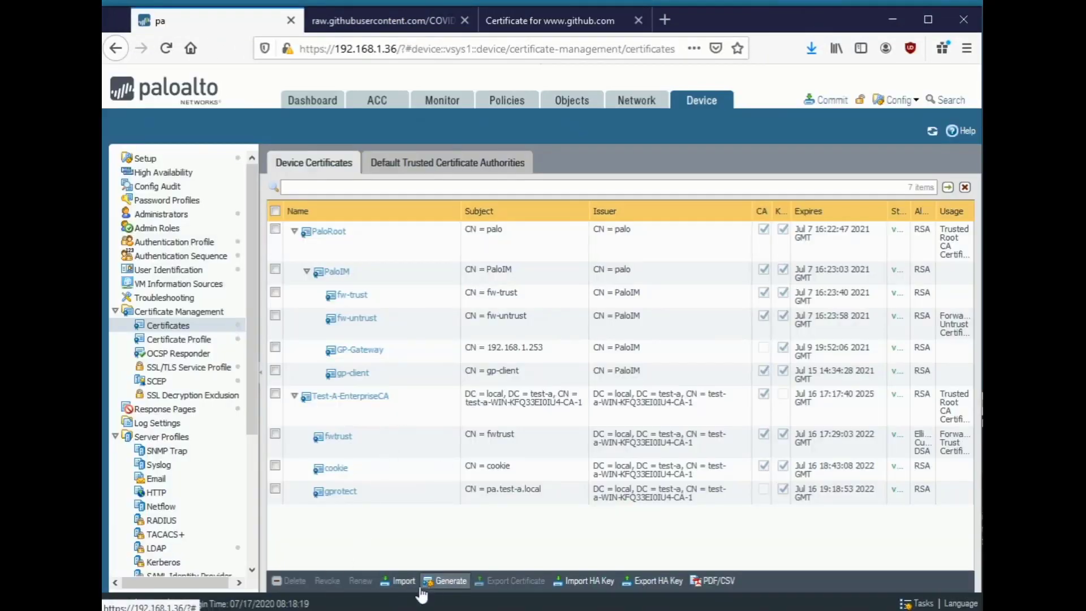
click(397, 581)
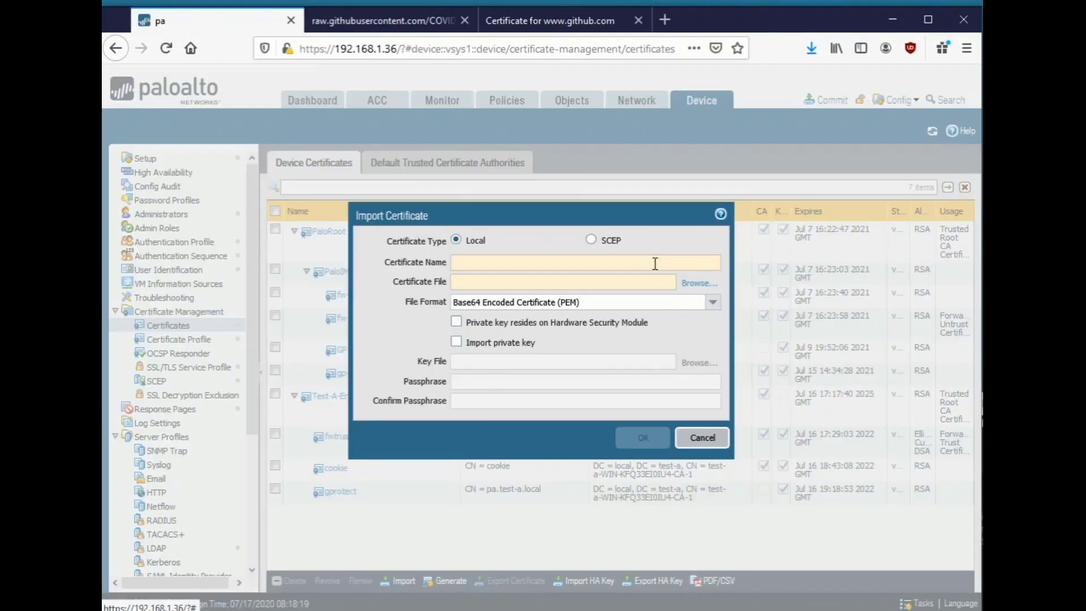
text(DIGI-ROOT)
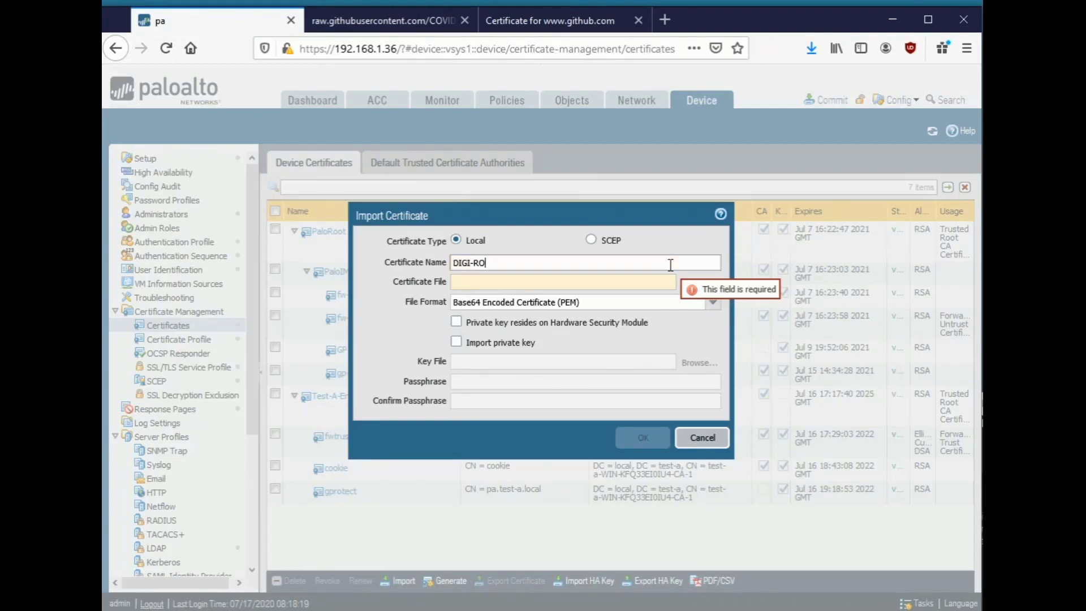
click(701, 283)
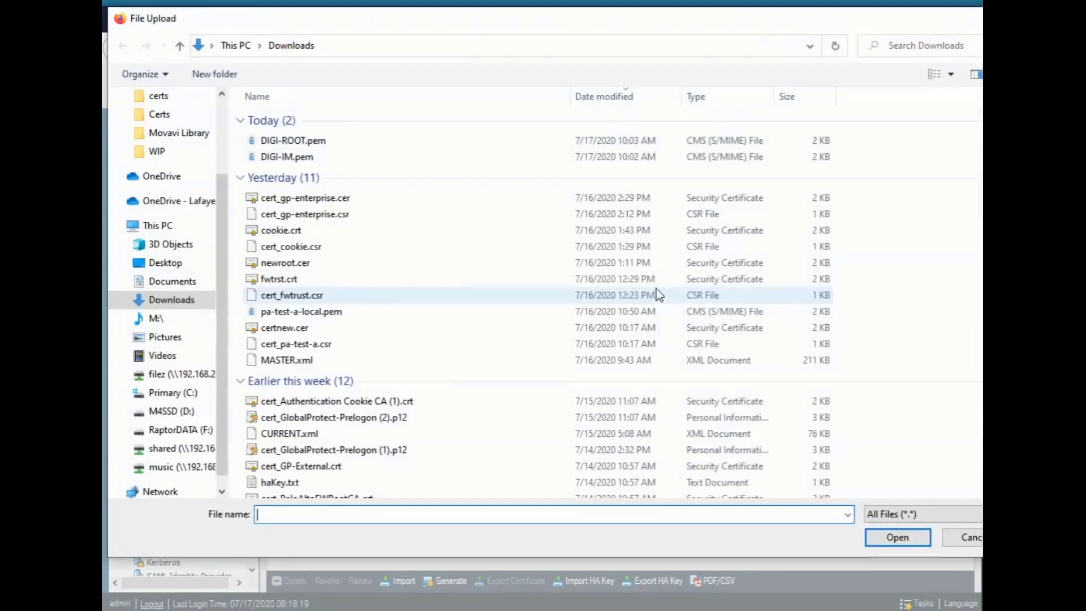
double_click(299, 141)
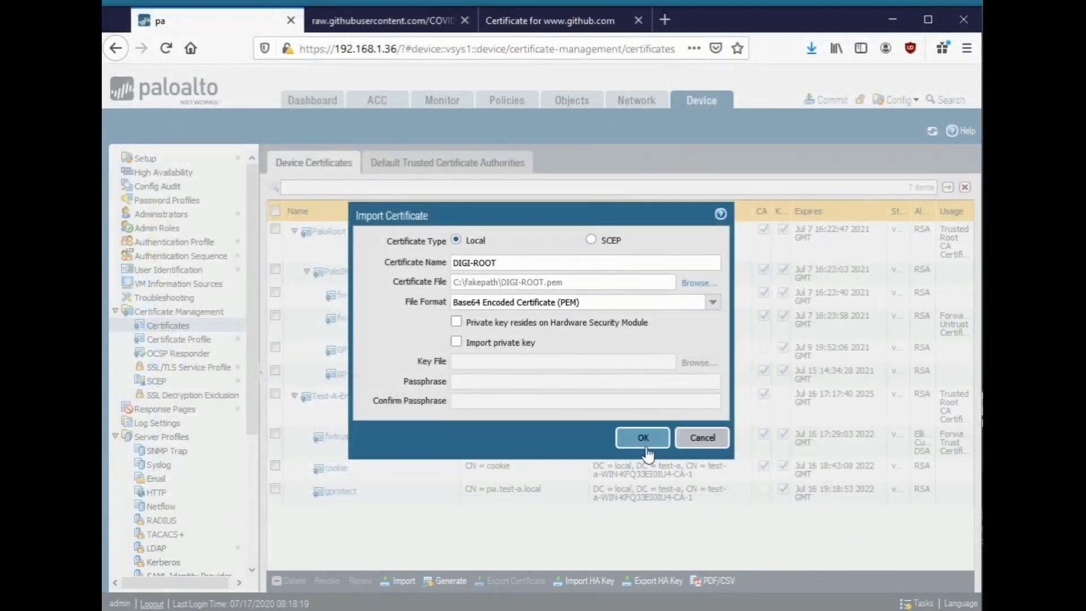
click(643, 437)
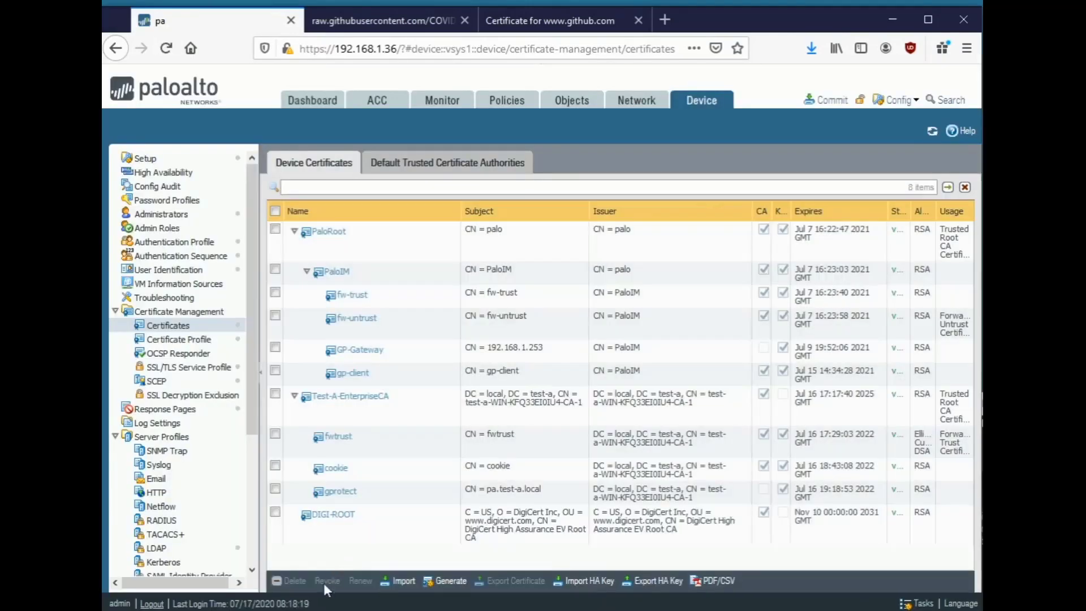
- Import DIGI-IM.pem into PAN-OS as certificate DIGI-IM
click(403, 583)
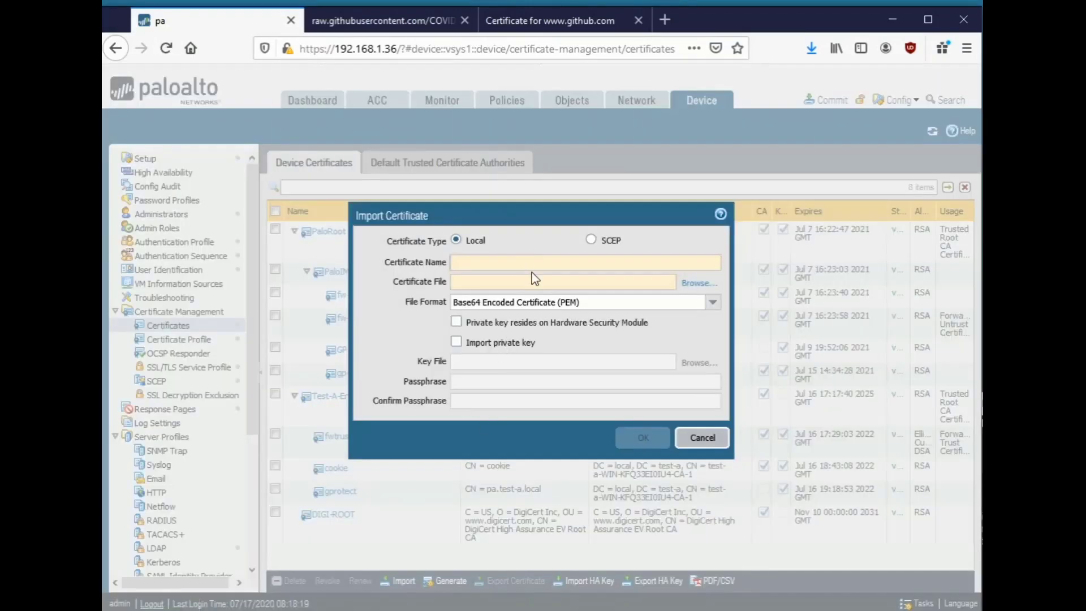
text(DIGI-IM)
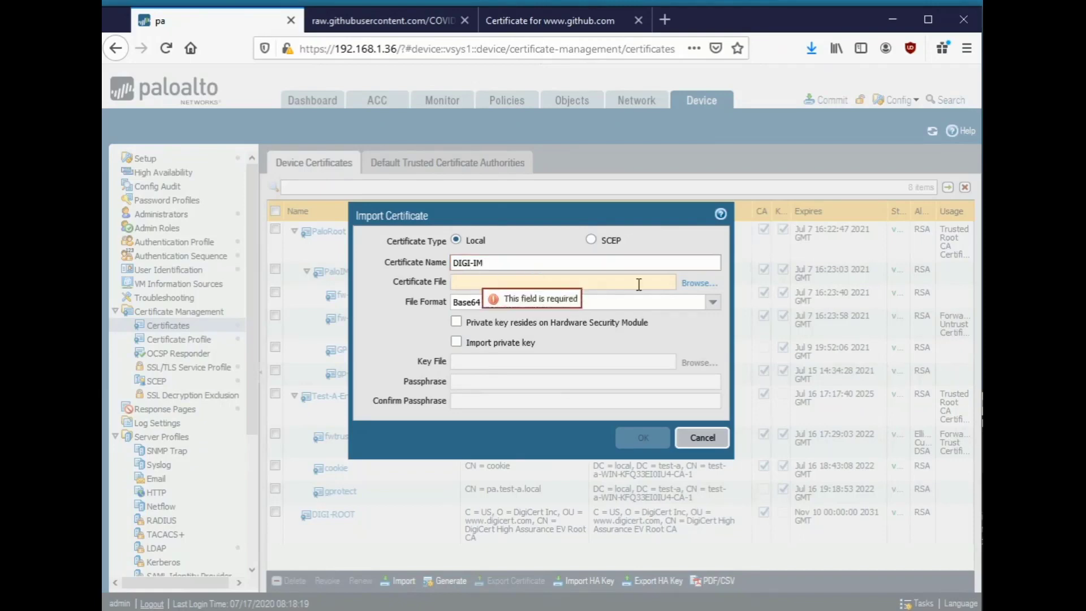
click(692, 281)
double_click(296, 160)
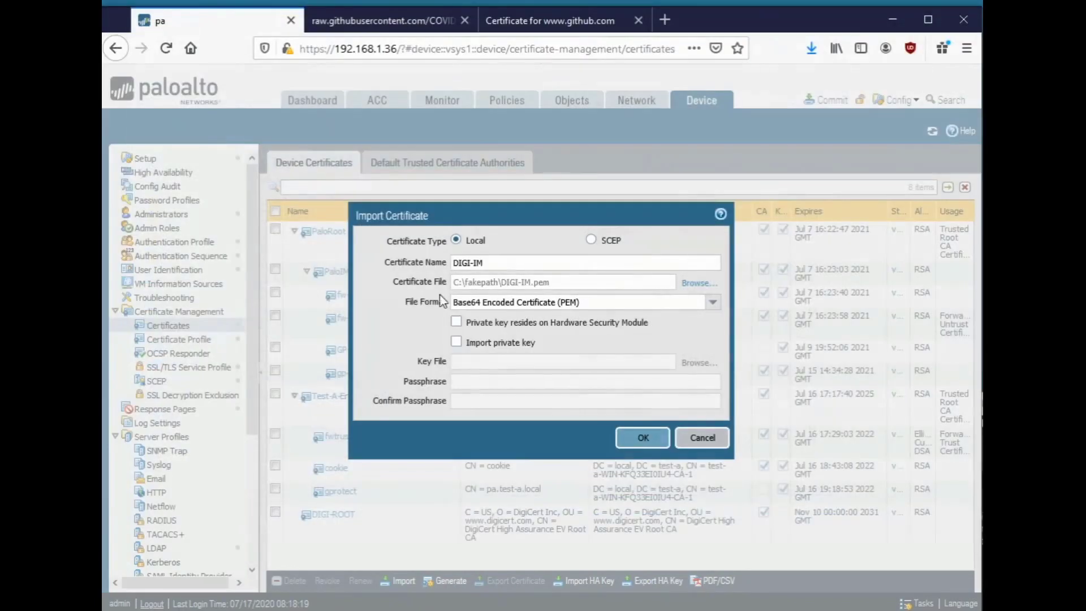
click(642, 447)
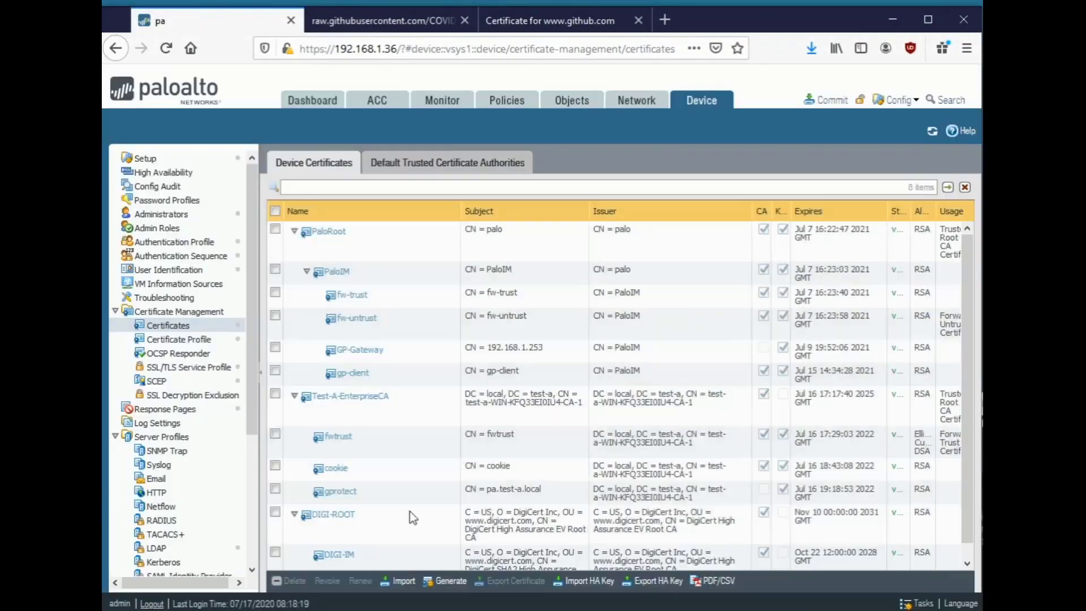
- Collapse the PaloRoot and Test-A-EnterpriseCA branches and select the new DIGI-ROOT entry
click(294, 396)
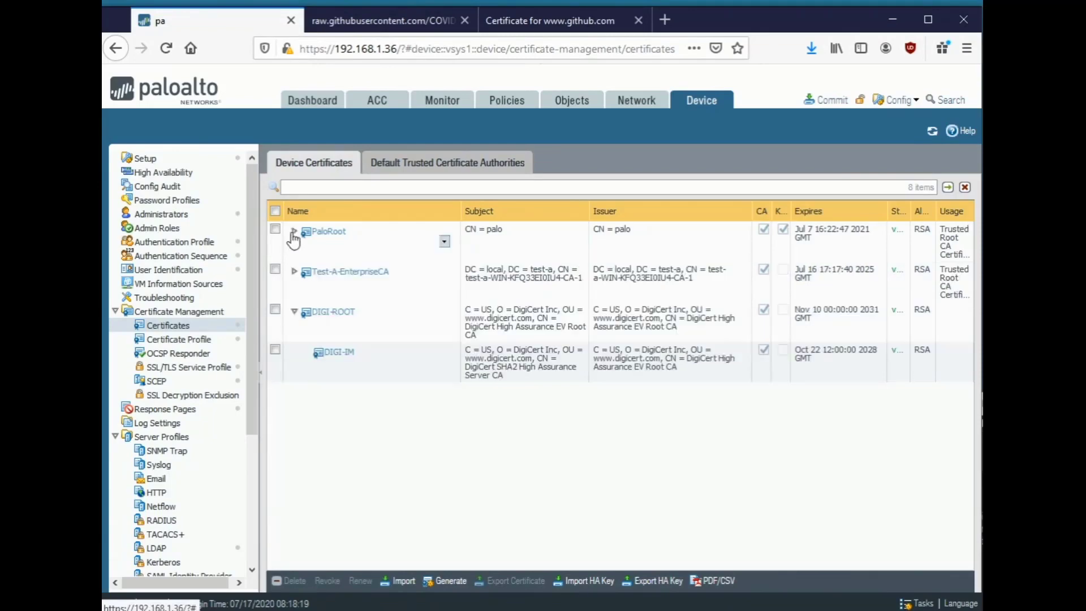
click(294, 231)
click(408, 374)
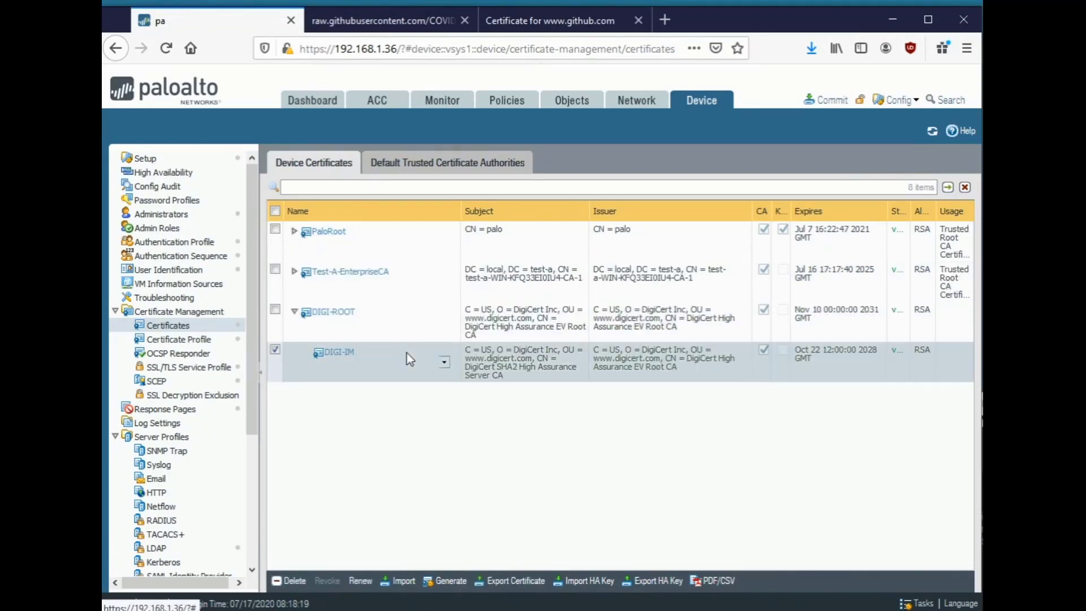
click(558, 319)
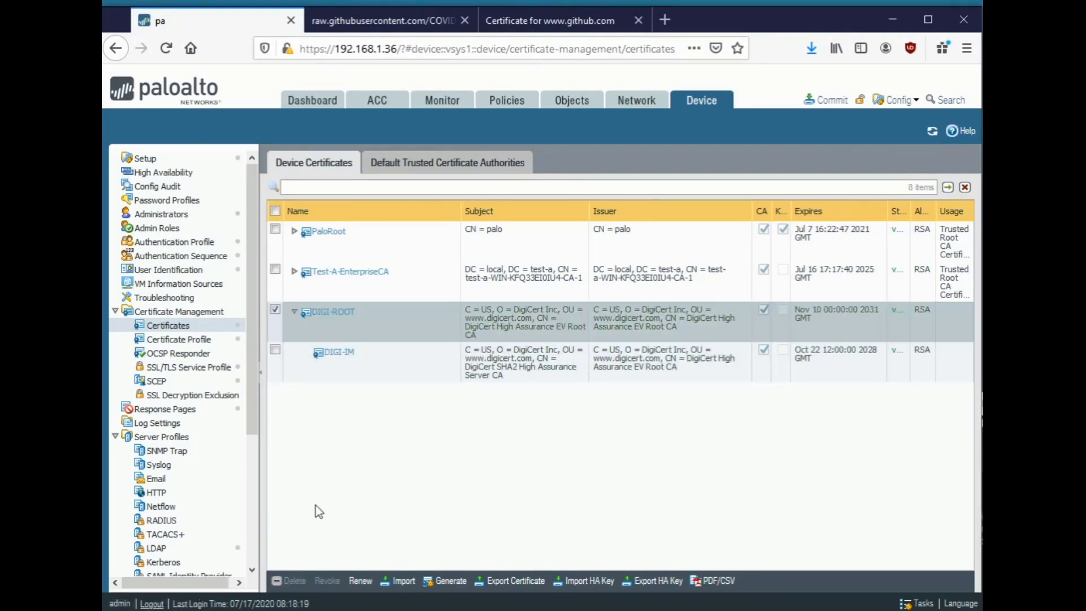
- Start a new certificate profile named Digi-CertProfile
click(180, 341)
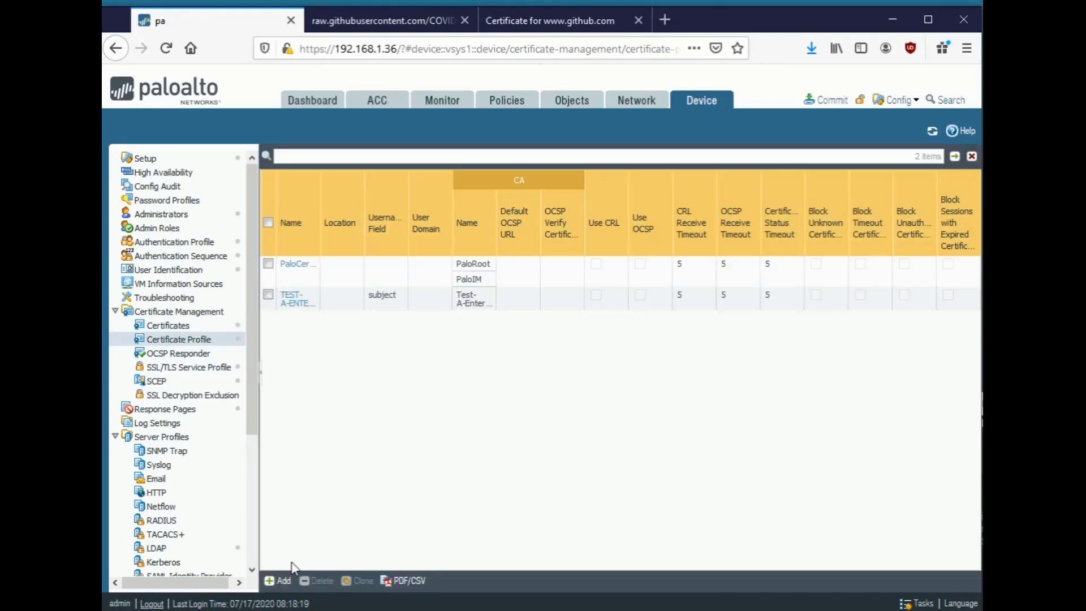
click(282, 581)
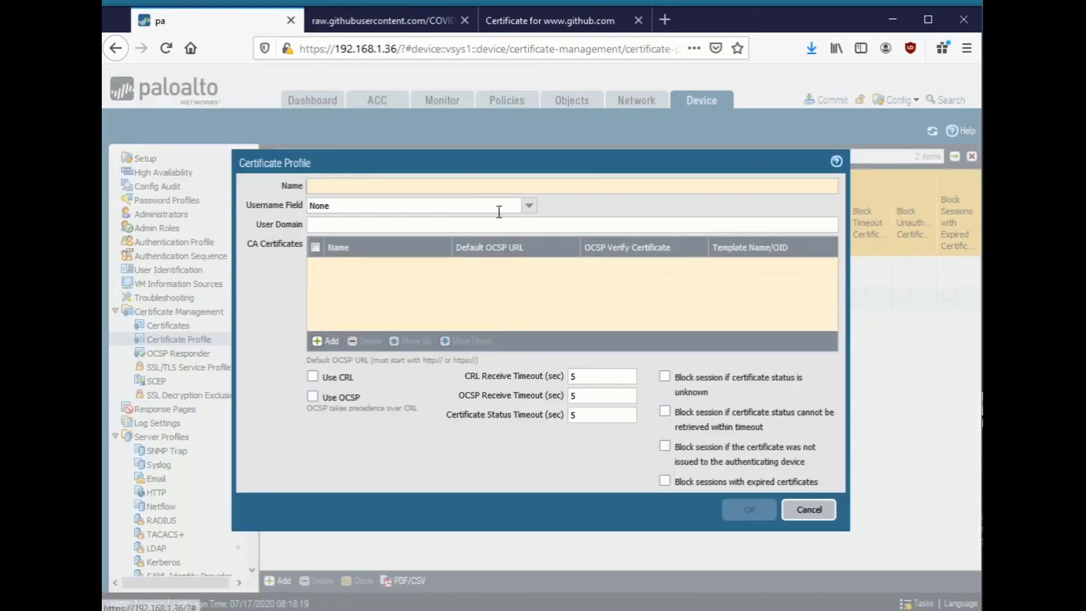
text(Digi-)
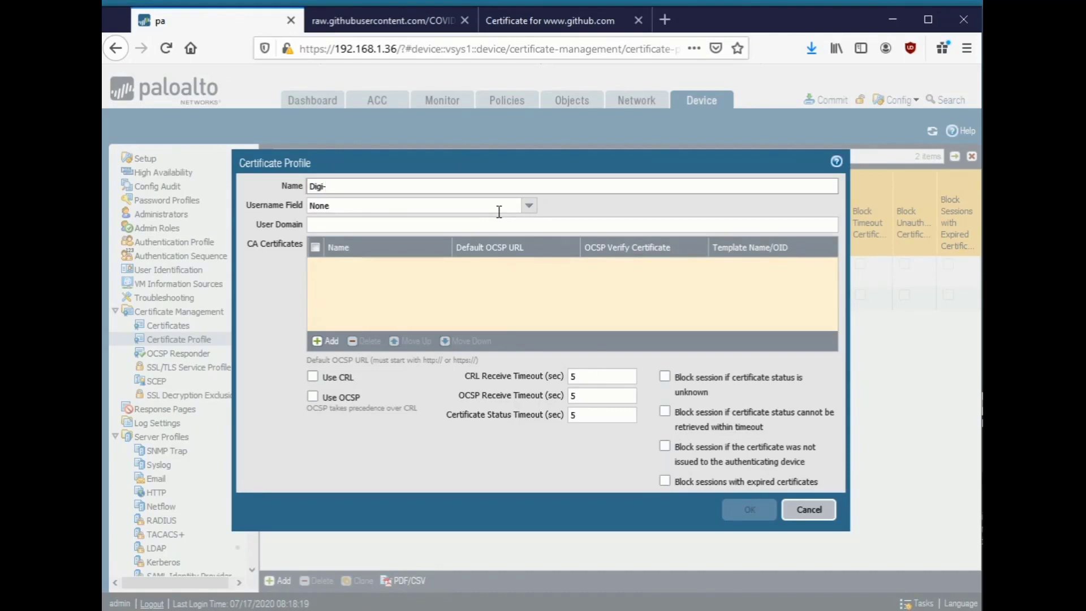
text(CertProfile)
- Add DIGI-ROOT and DIGI-IM as the profile's CA certificates
click(328, 341)
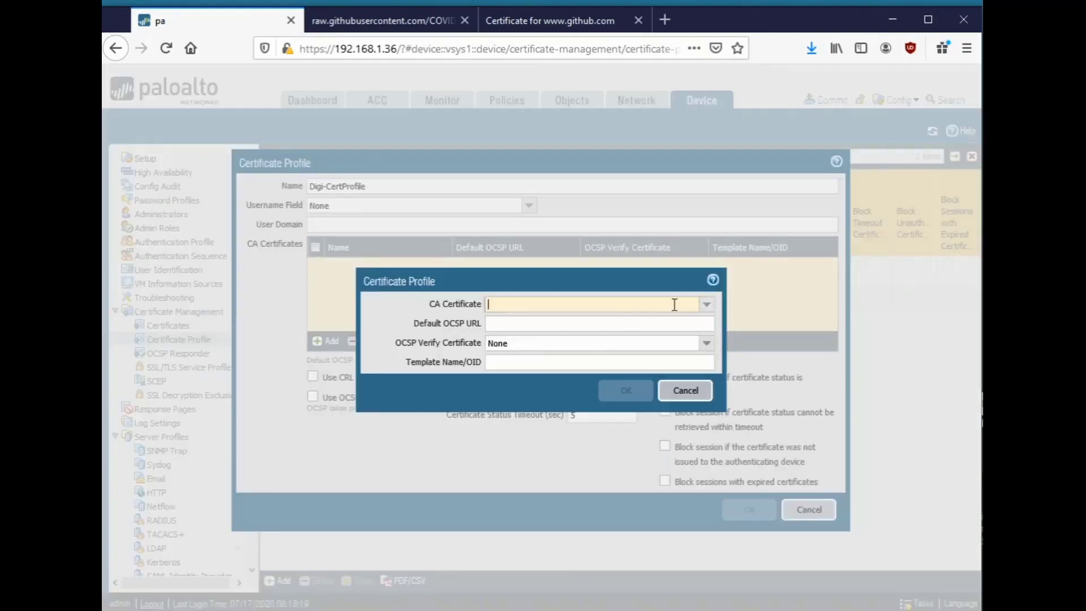
click(706, 305)
click(550, 351)
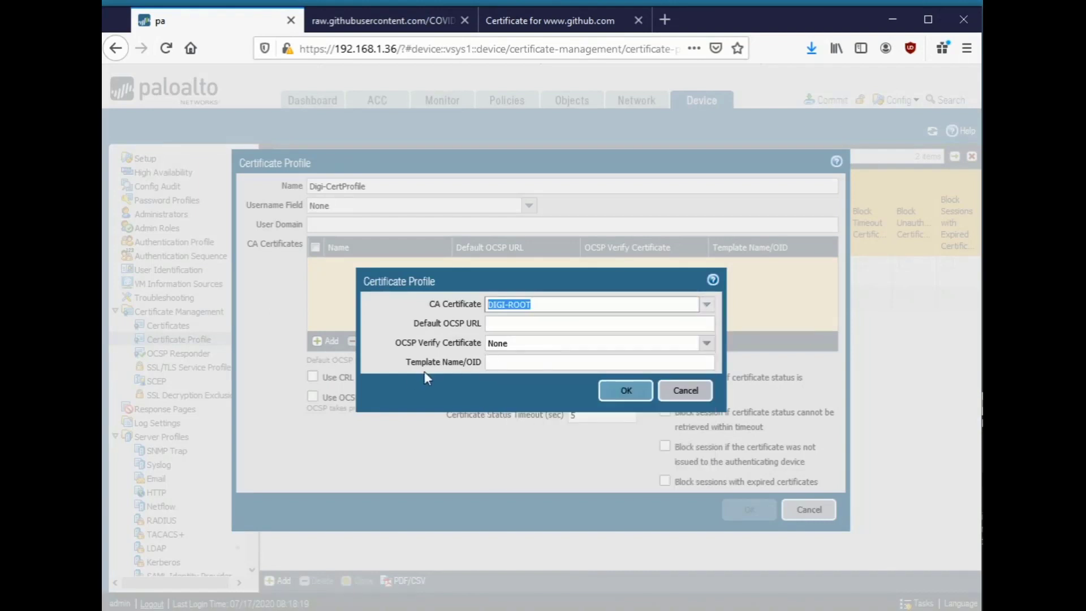
click(620, 399)
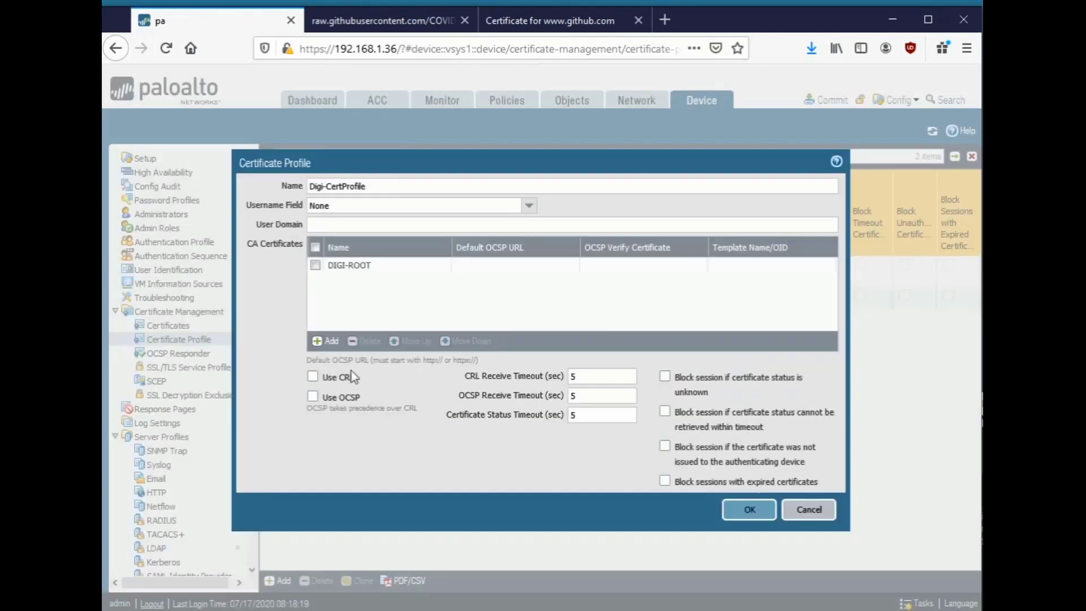
click(328, 341)
click(705, 305)
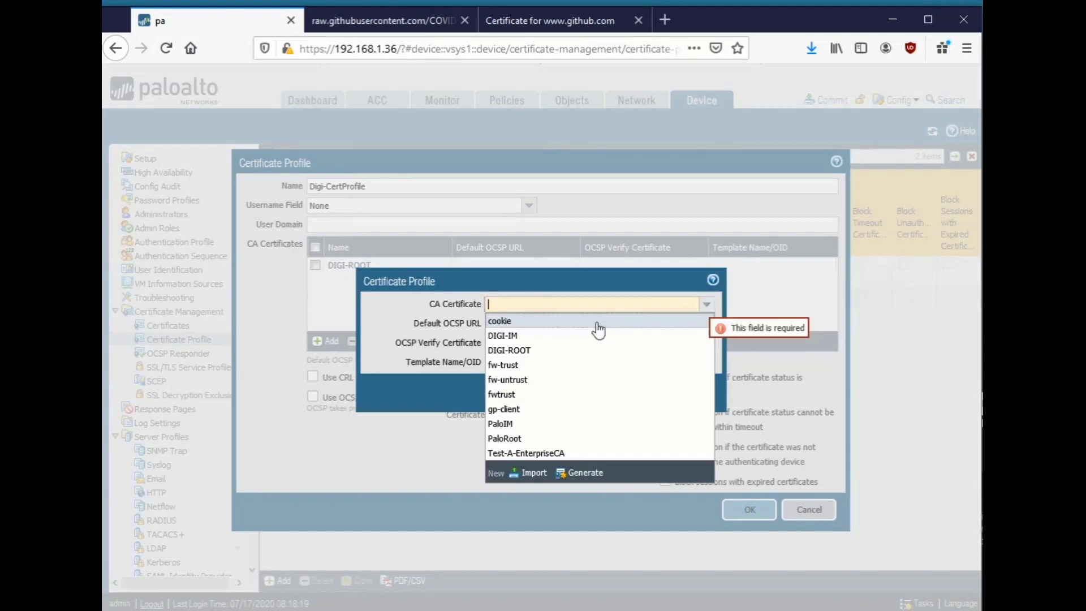
click(517, 336)
click(625, 396)
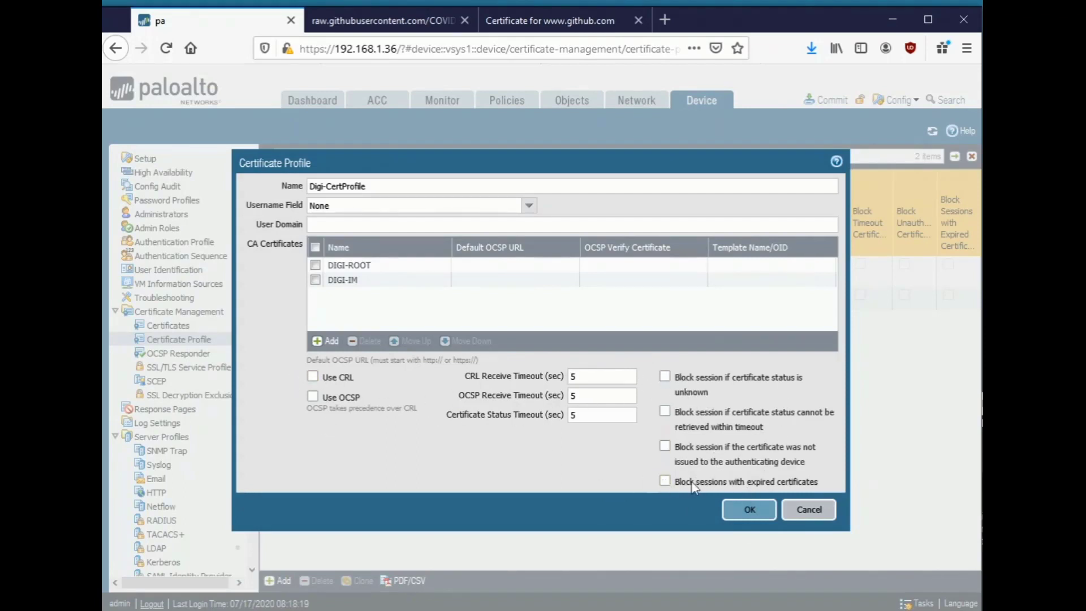
- Block sessions for unknown status, status timeout and certificates not issued to the device, then save
click(665, 446)
click(665, 412)
click(667, 377)
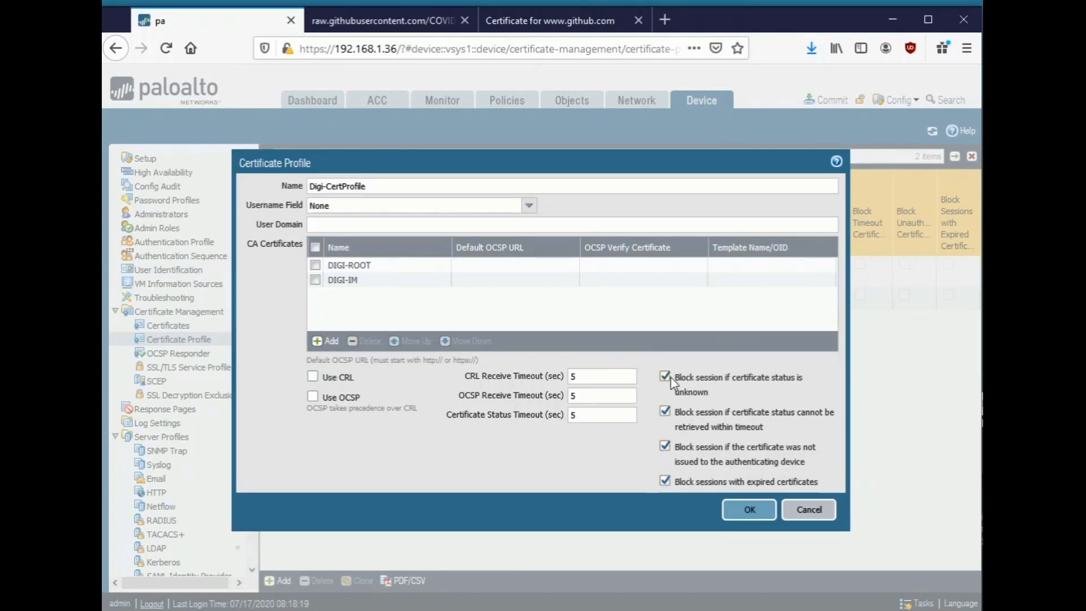
click(752, 508)
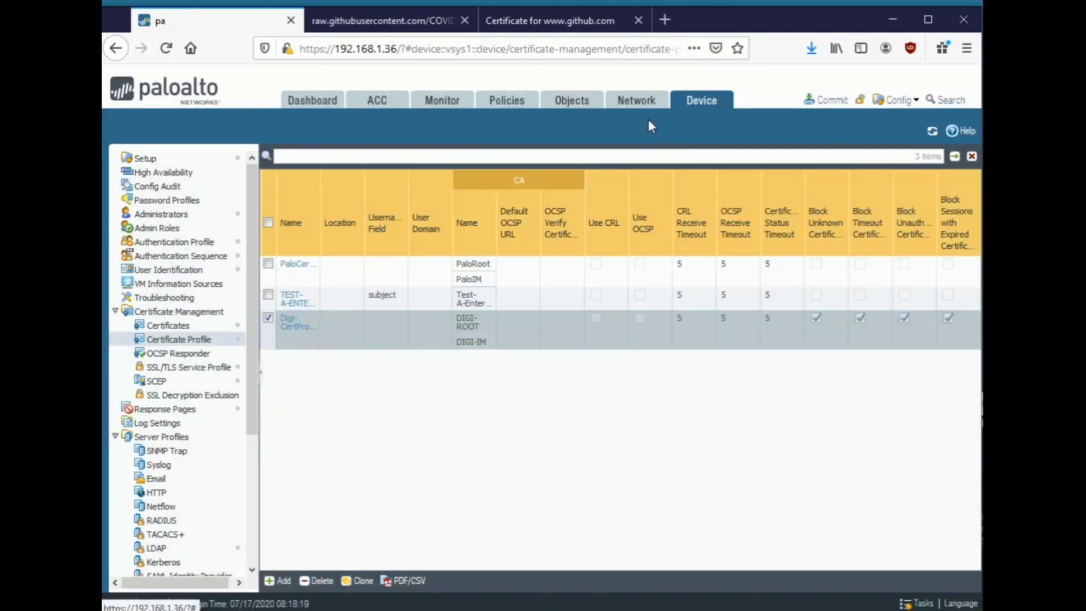
- Choose Digi-CertProfile for server authentication on the COVID-19 Domain List external dynamic list
click(567, 101)
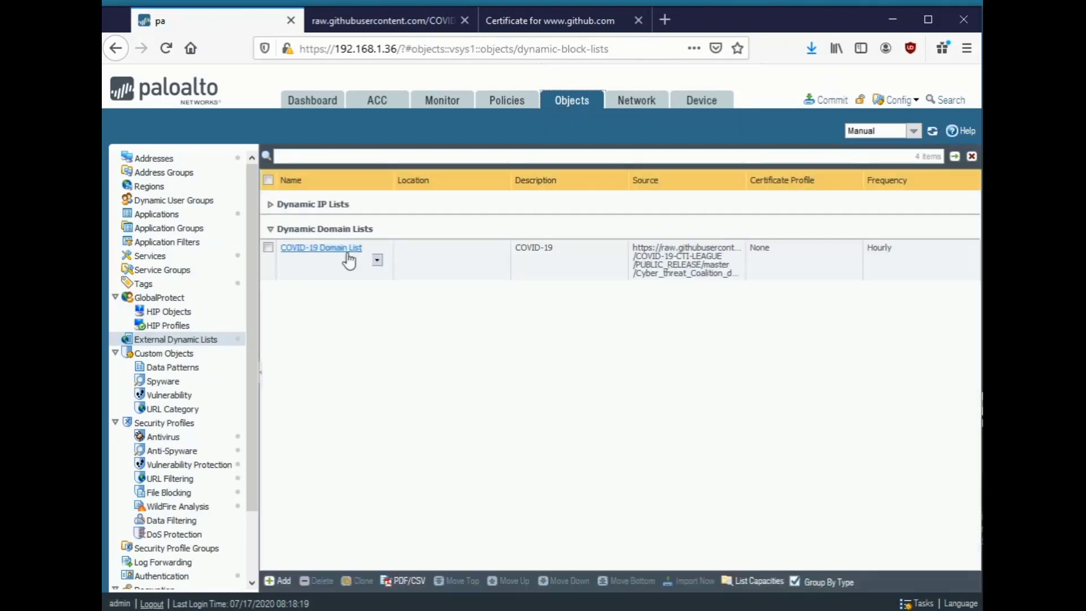
click(317, 263)
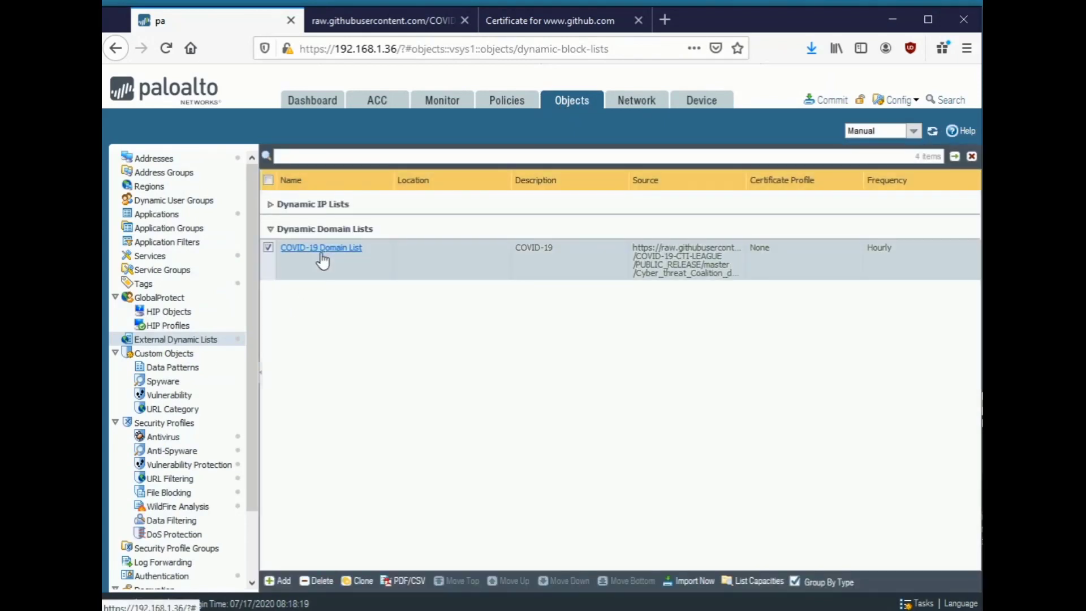
click(320, 247)
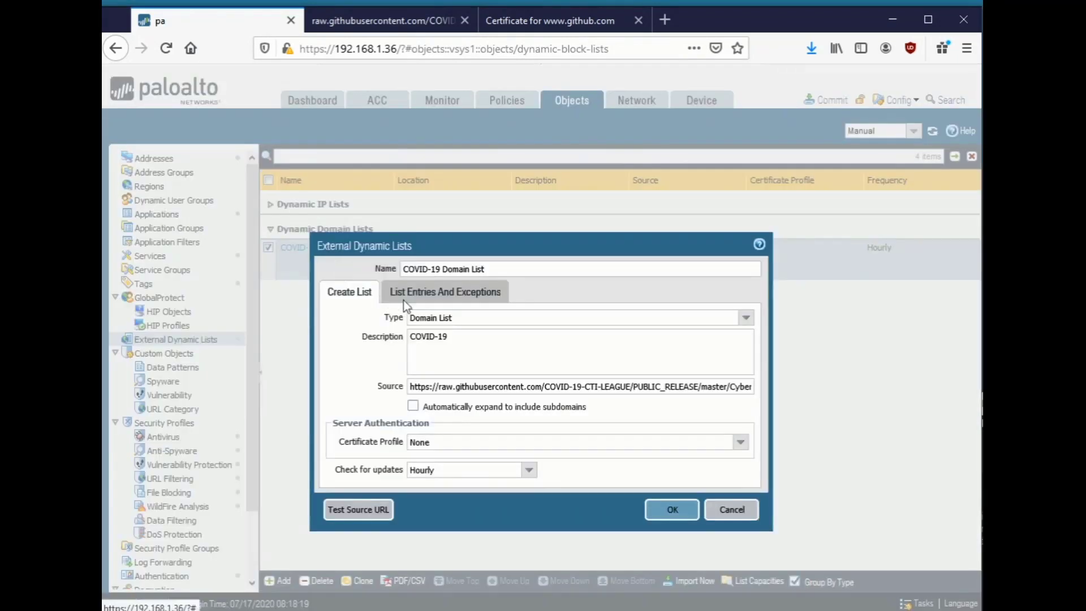
click(740, 442)
click(447, 458)
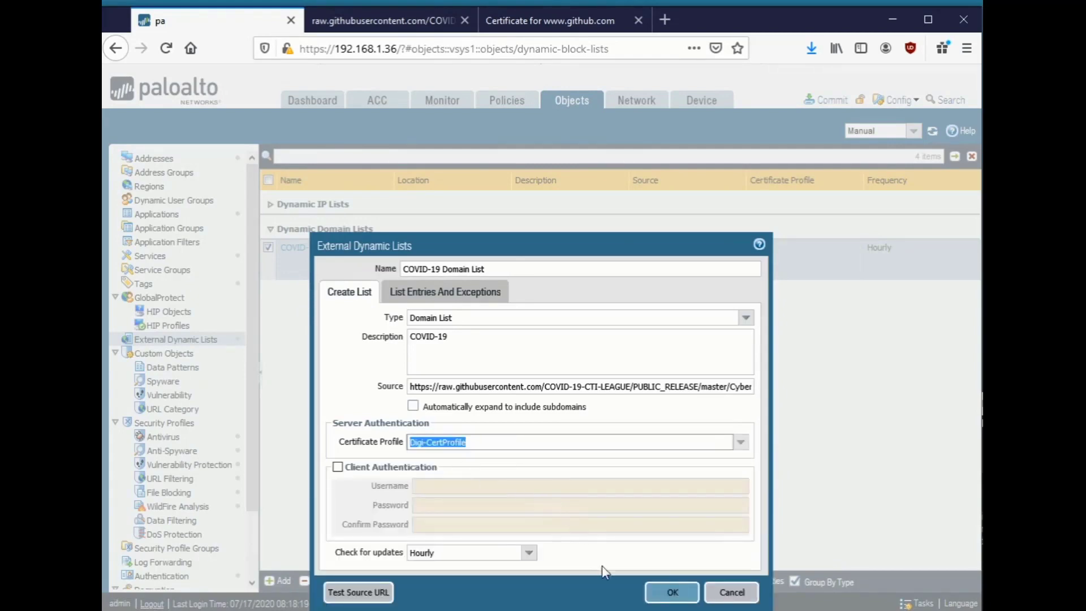
click(656, 593)
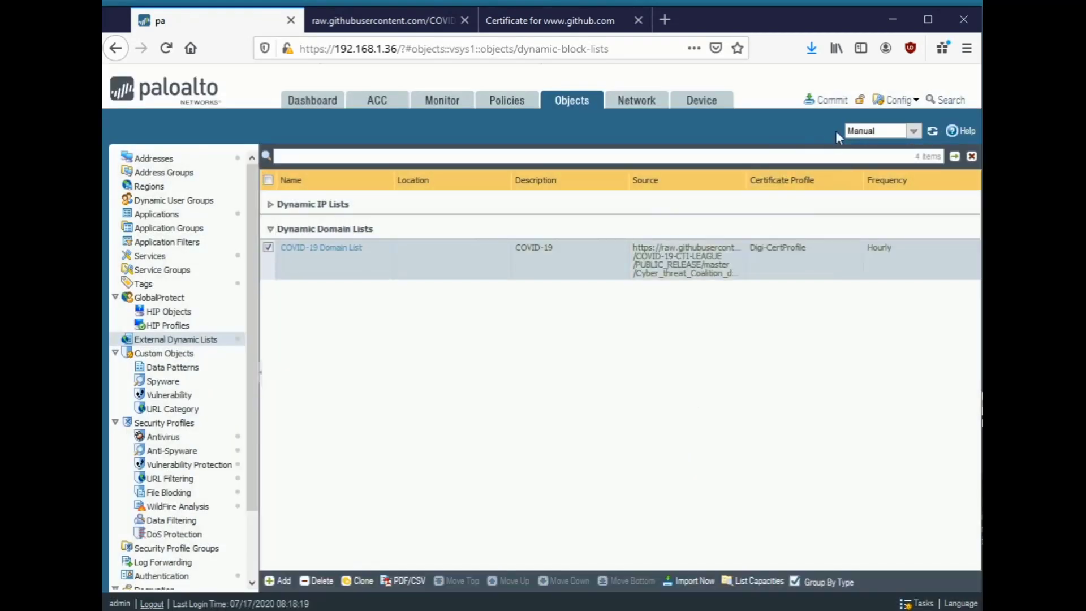
- Commit all pending configuration changes to the firewall
click(831, 100)
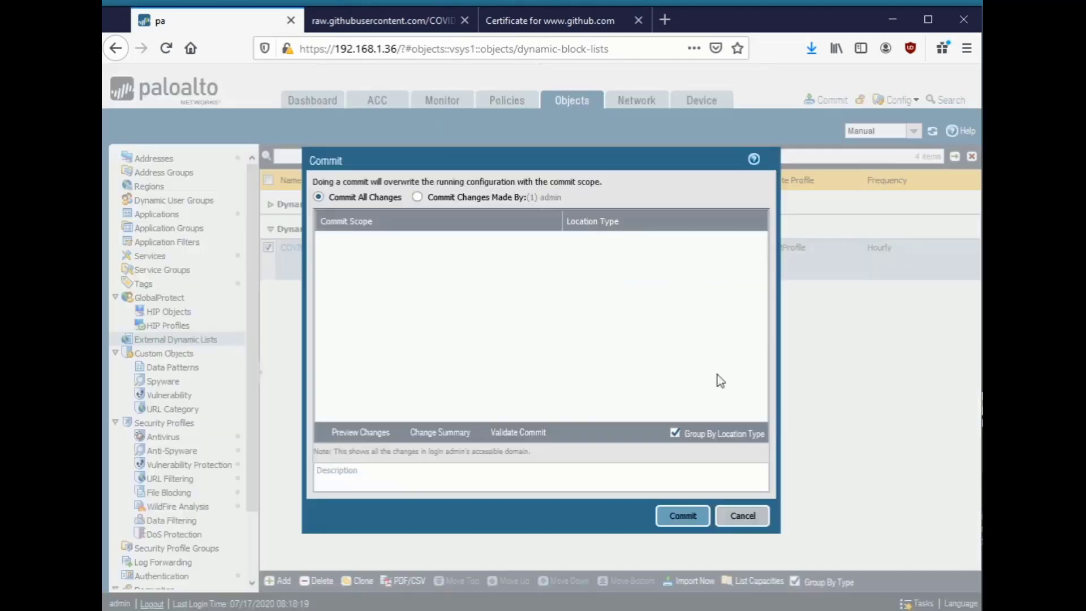
click(683, 515)
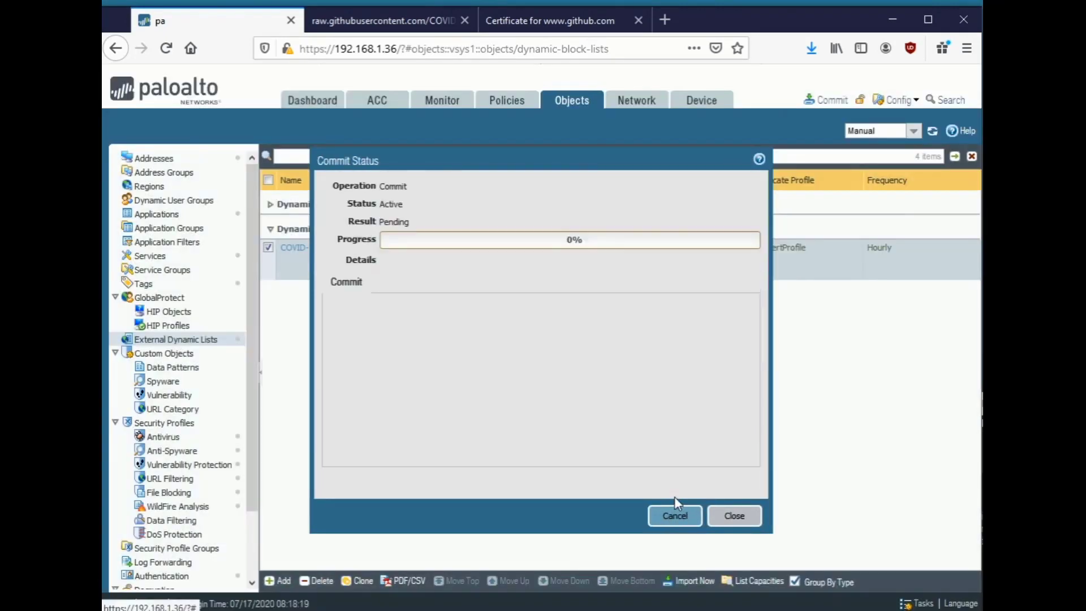